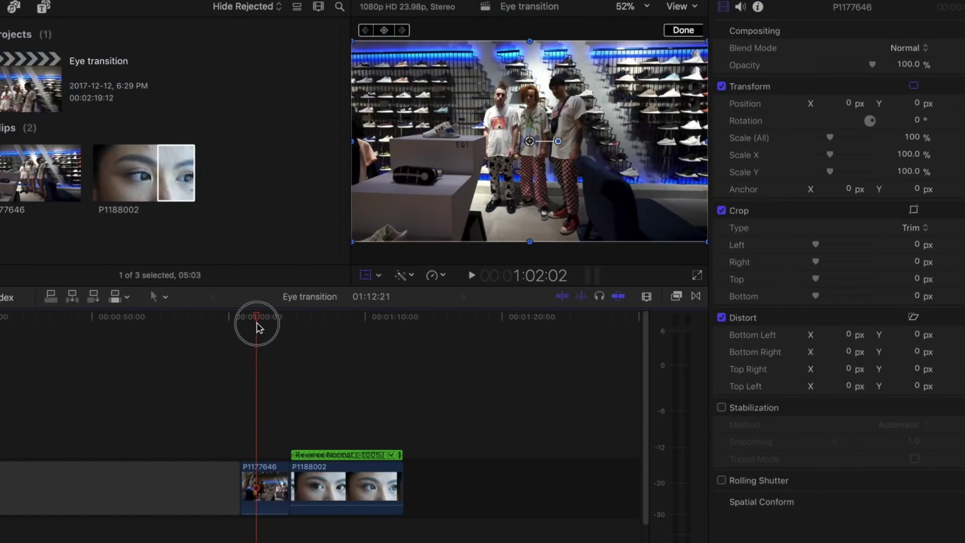
- Scale the eye clip P1188002 to 139% and reposition it to 313.3, -39.6
{"action": "left_click_drag", "start_coordinate": [257, 327], "coordinate": [310, 318]}
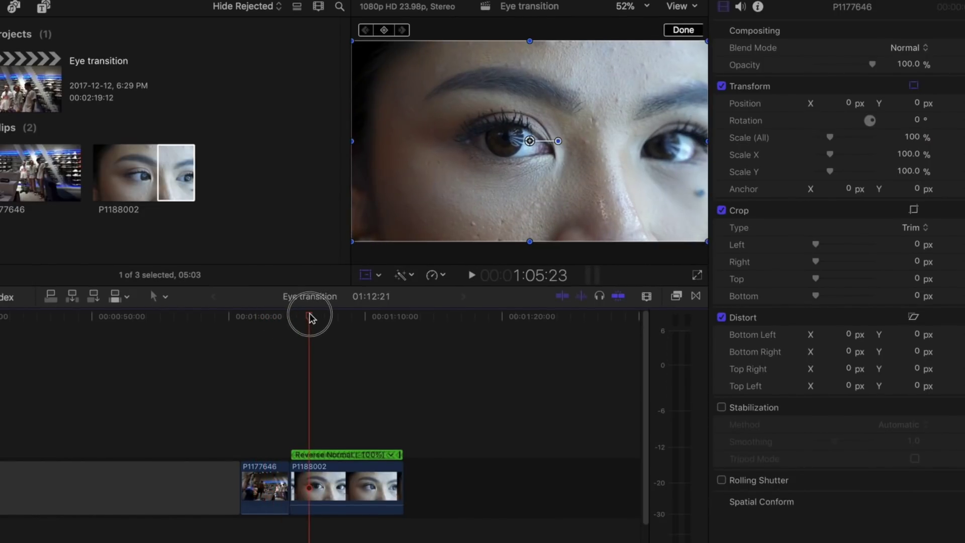
{"action": "left_click", "coordinate": [367, 498]}
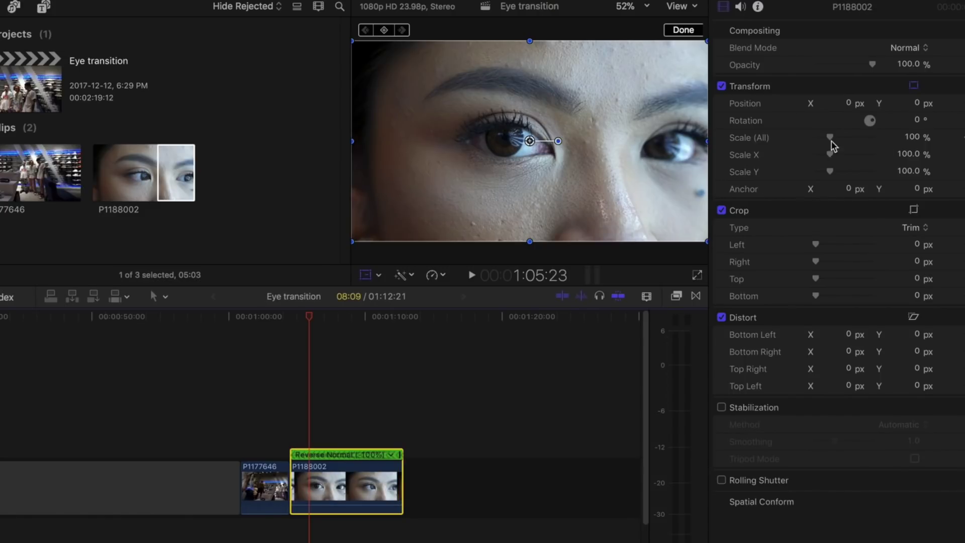
{"action": "mouse_move", "coordinate": [833, 142]}
{"action": "left_mouse_down"}
{"action": "mouse_move", "coordinate": [844, 138]}
{"action": "mouse_move", "coordinate": [836, 147]}
{"action": "left_mouse_up"}
{"action": "left_click_drag", "start_coordinate": [593, 158], "coordinate": [654, 166]}
{"action": "left_click_drag", "start_coordinate": [838, 145], "coordinate": [834, 144]}
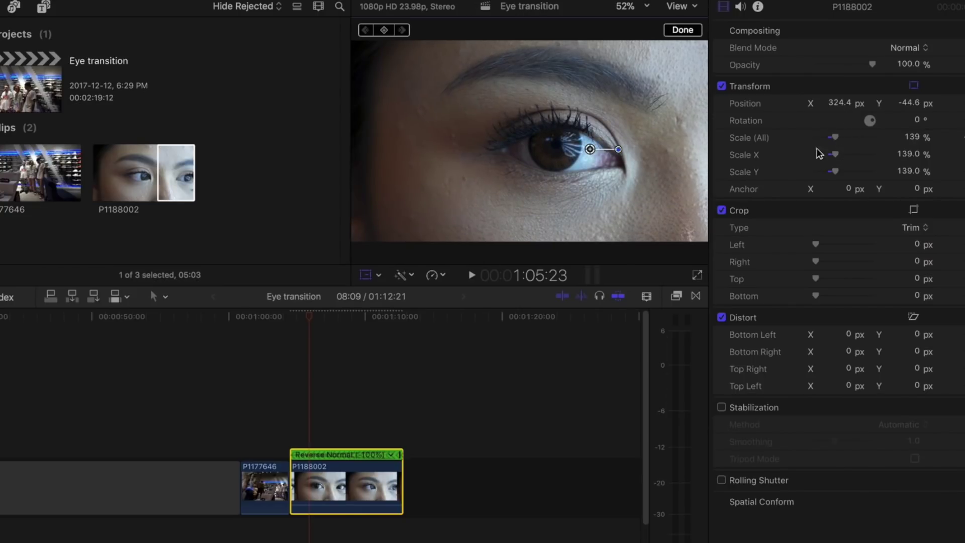
{"action": "left_click_drag", "start_coordinate": [667, 167], "coordinate": [665, 166]}
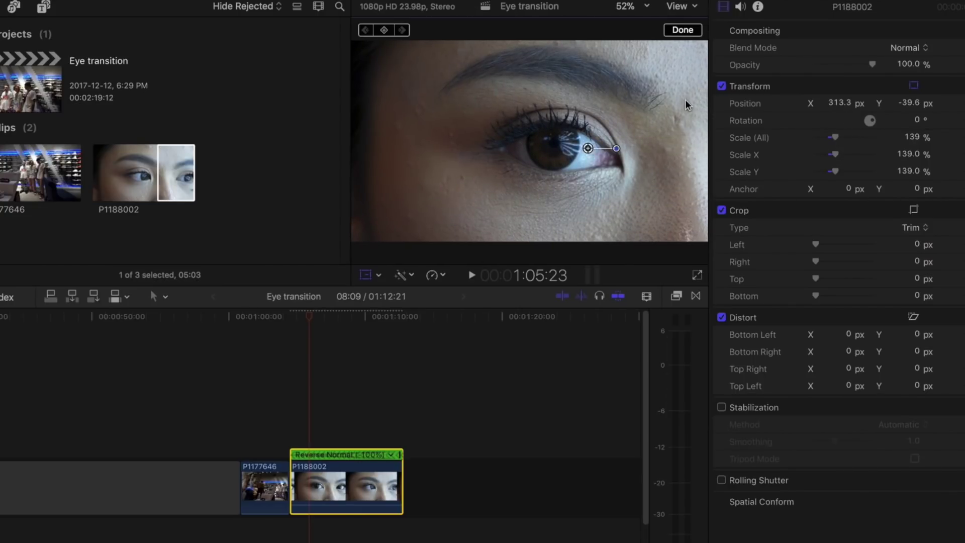
- Confirm the transform, preview the reframed eye, and enable stabilization
{"action": "left_click", "coordinate": [682, 30]}
{"action": "left_click_drag", "start_coordinate": [308, 319], "coordinate": [330, 327]}
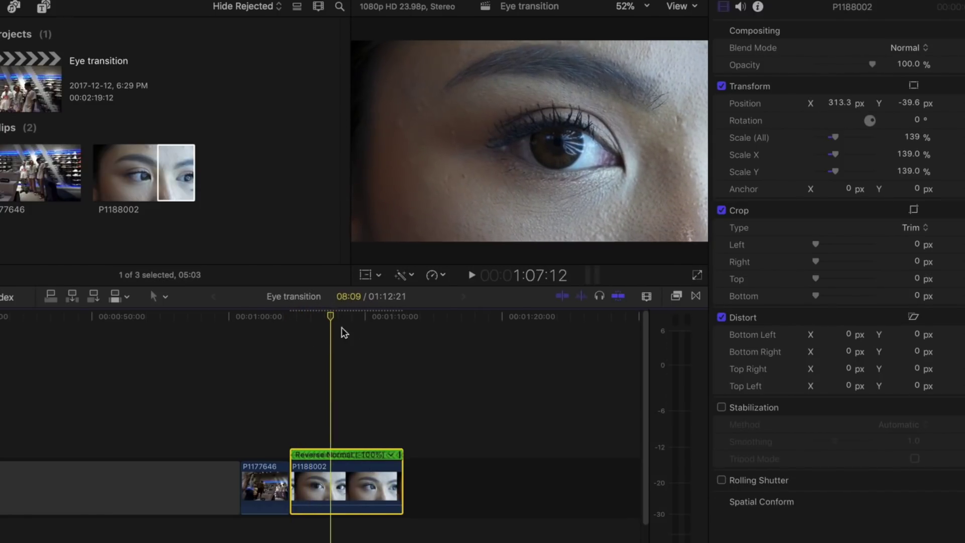
{"action": "left_click", "coordinate": [722, 407]}
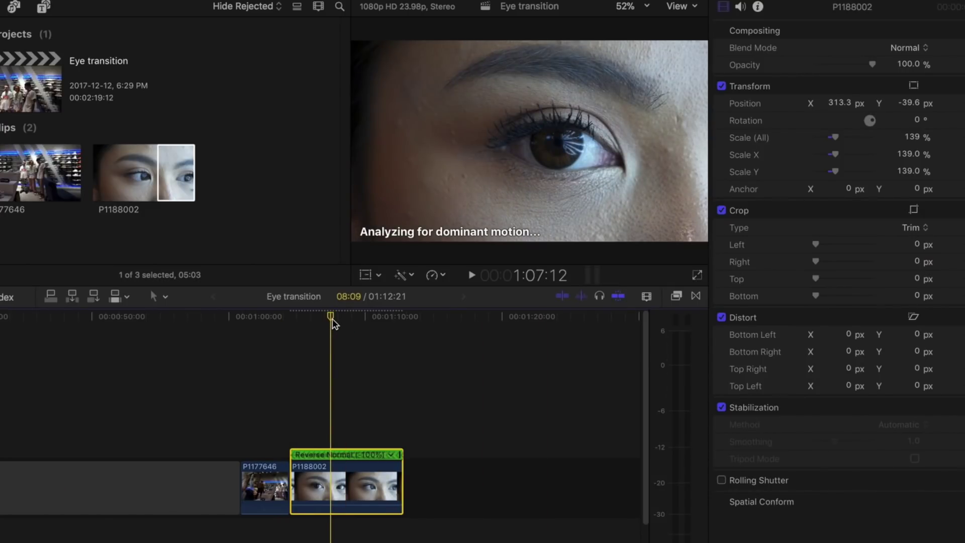
- Lift both clips together above a gap clip, then bring up the Effects Browser search
{"action": "left_click", "coordinate": [293, 405]}
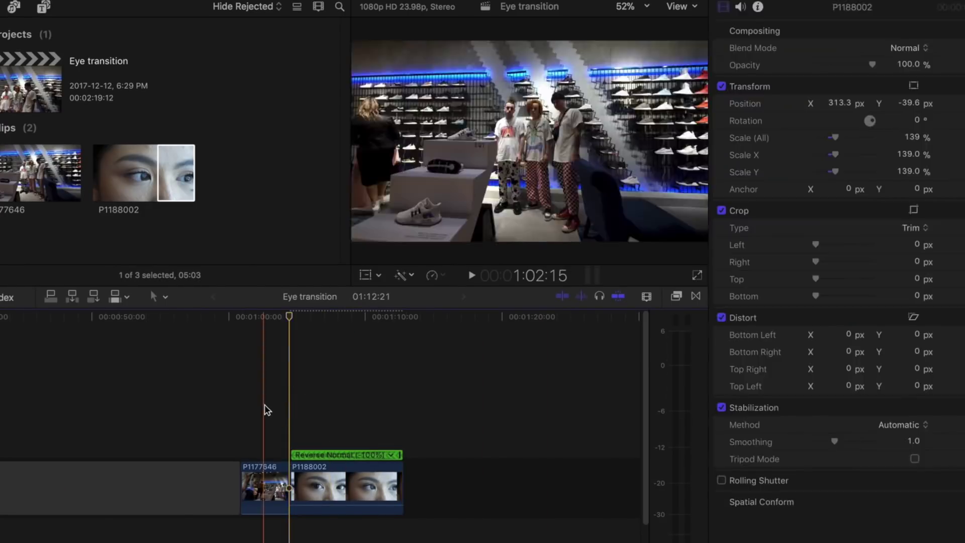
{"action": "left_click", "coordinate": [266, 406]}
{"action": "left_click", "coordinate": [290, 436]}
{"action": "left_click_drag", "start_coordinate": [305, 467], "coordinate": [256, 408]}
{"action": "left_click", "coordinate": [345, 322]}
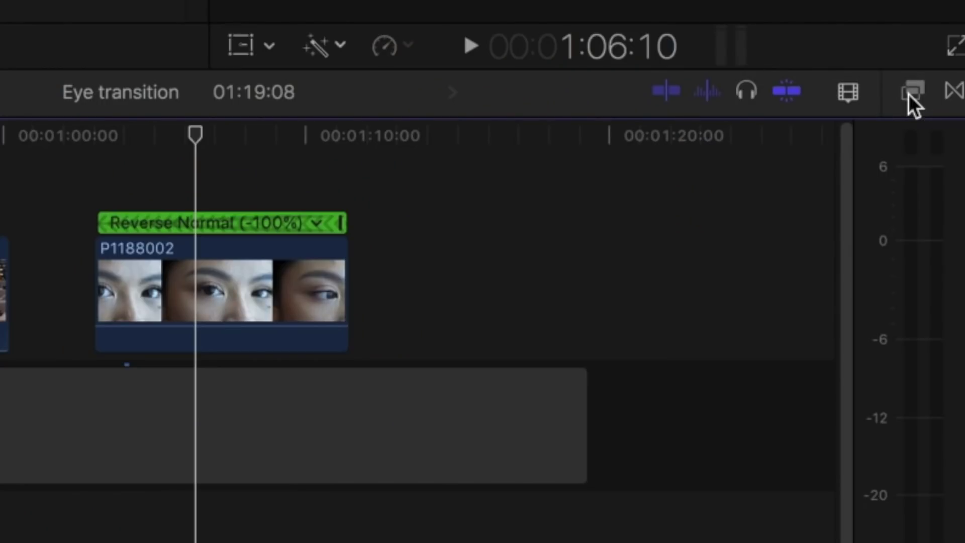
{"action": "left_click", "coordinate": [909, 95]}
{"action": "left_click", "coordinate": [543, 523]}
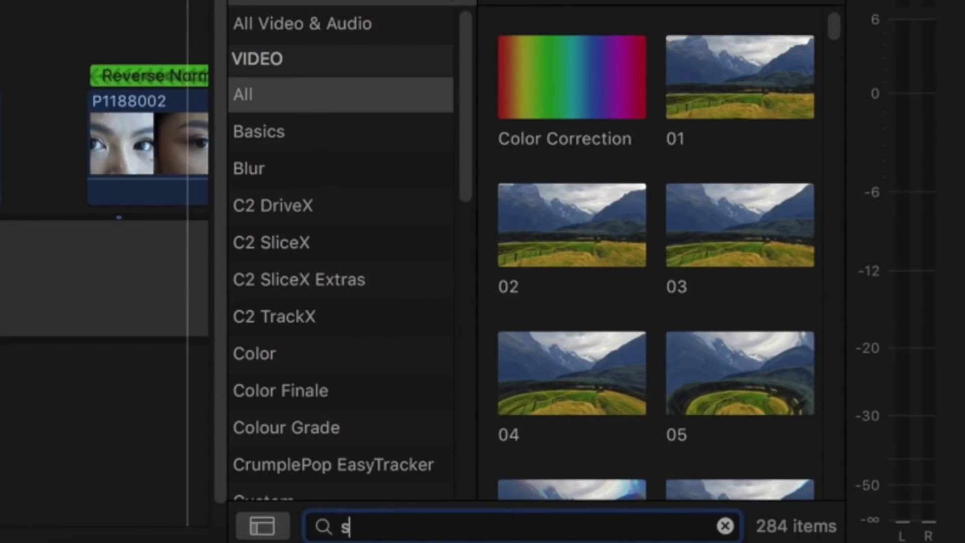
- Find the Shape Mask effect and apply it to the eye clip P1188002
{"action": "type", "text": "shape maskl"}
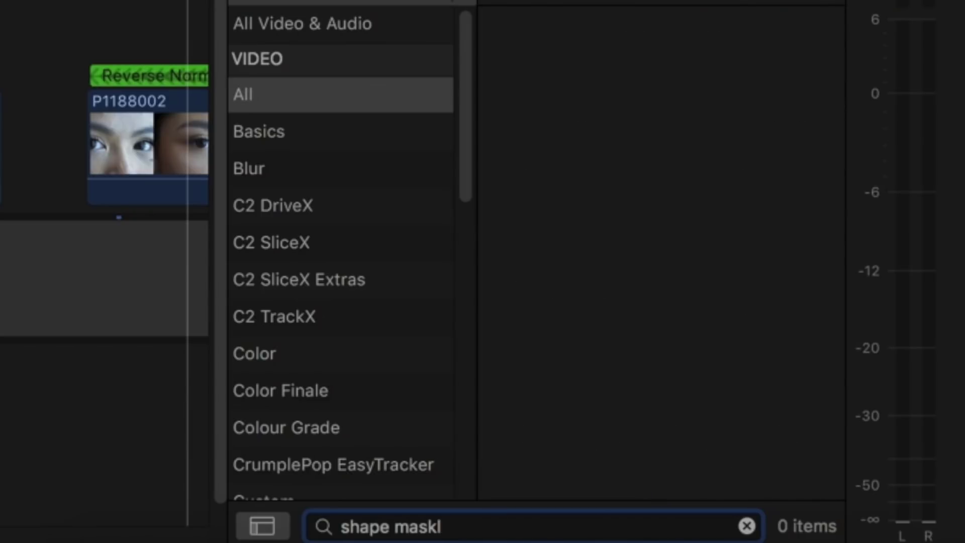
{"action": "key", "text": "BackSpace"}
{"action": "scroll", "coordinate": [749, 337], "scroll_direction": "down", "scroll_amount": 10}
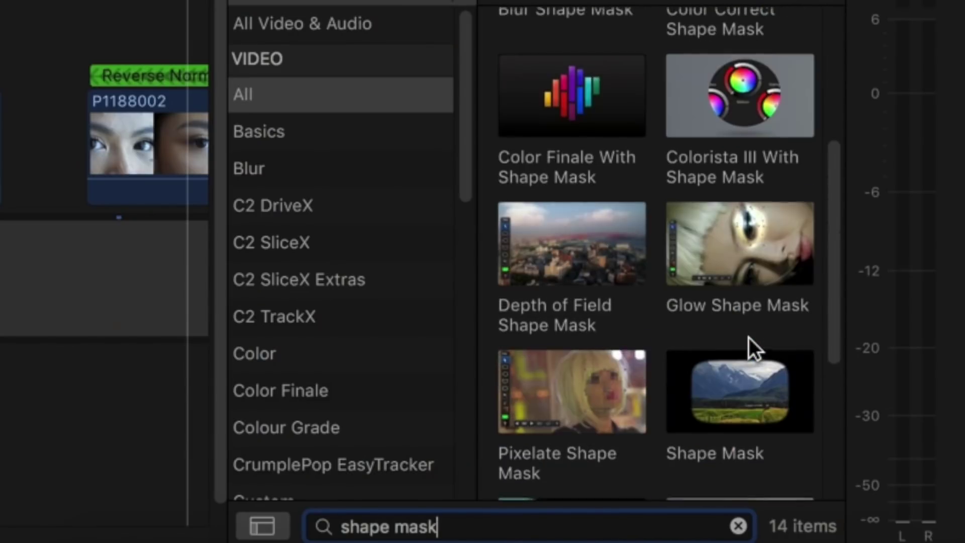
{"action": "left_click", "coordinate": [668, 284]}
{"action": "left_click_drag", "start_coordinate": [668, 282], "coordinate": [171, 183]}
{"action": "left_click_drag", "start_coordinate": [357, 399], "coordinate": [356, 397]}
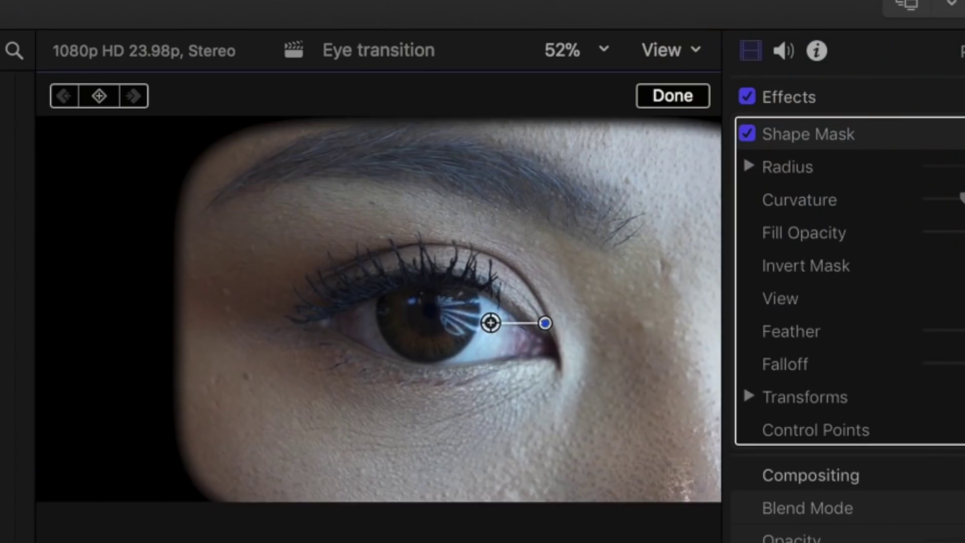
- Shrink the mask to radius 707.78, set View to Original, and centre it on the eye
{"action": "left_click", "coordinate": [673, 101]}
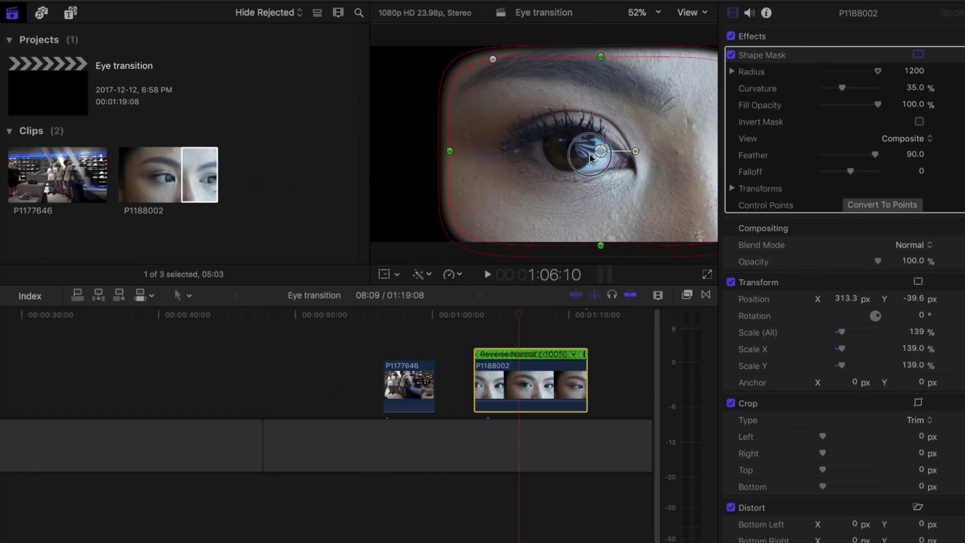
{"action": "left_click_drag", "start_coordinate": [563, 145], "coordinate": [564, 145]}
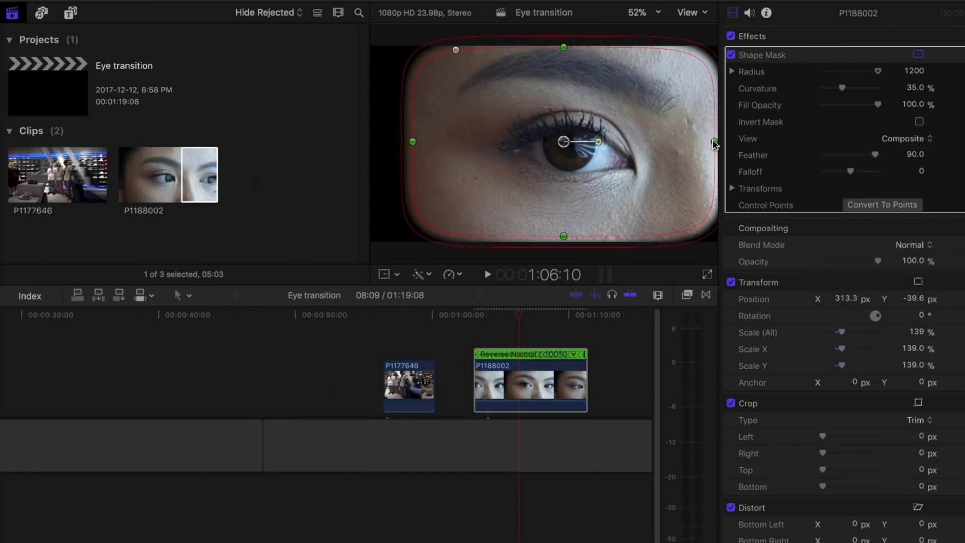
{"action": "left_click_drag", "start_coordinate": [714, 144], "coordinate": [653, 143]}
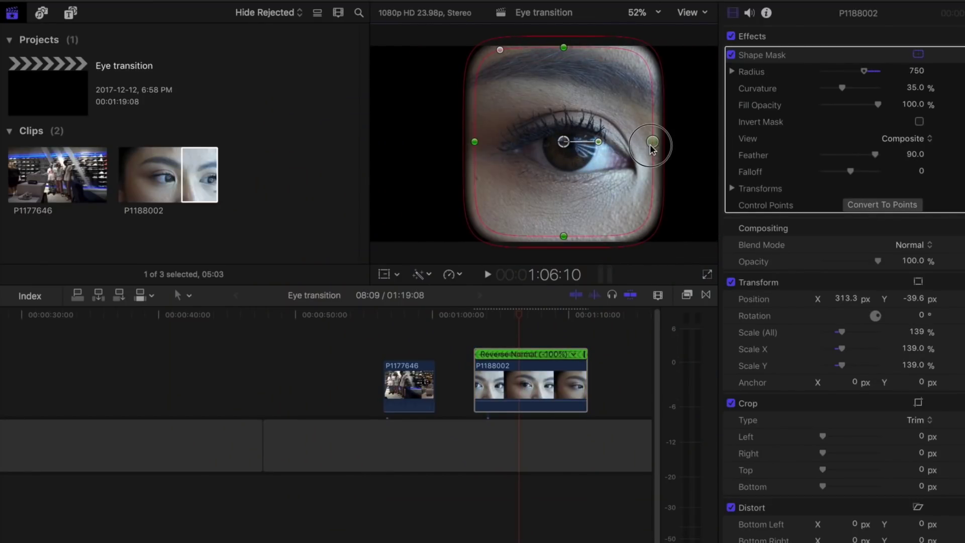
{"action": "left_click", "coordinate": [924, 139]}
{"action": "left_click", "coordinate": [915, 125]}
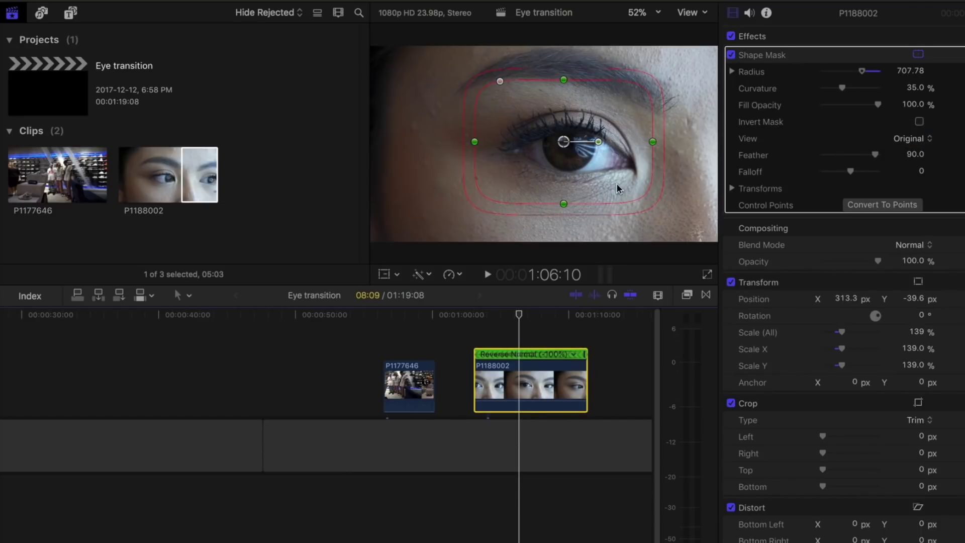
{"action": "left_click_drag", "start_coordinate": [566, 145], "coordinate": [573, 146]}
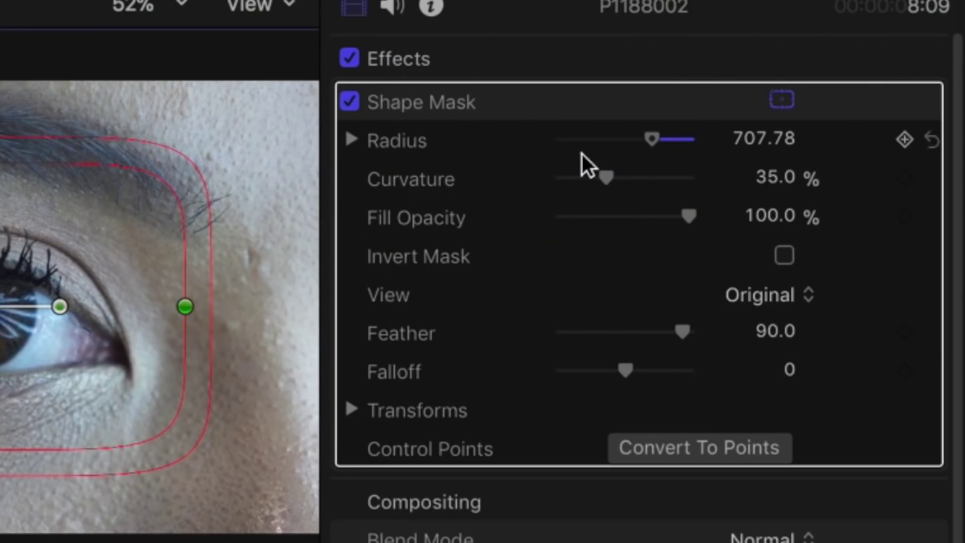
- Round the mask to 100% curvature, shrink it onto the eye, and magnify the viewer to 200%
{"action": "left_click_drag", "start_coordinate": [595, 178], "coordinate": [758, 181]}
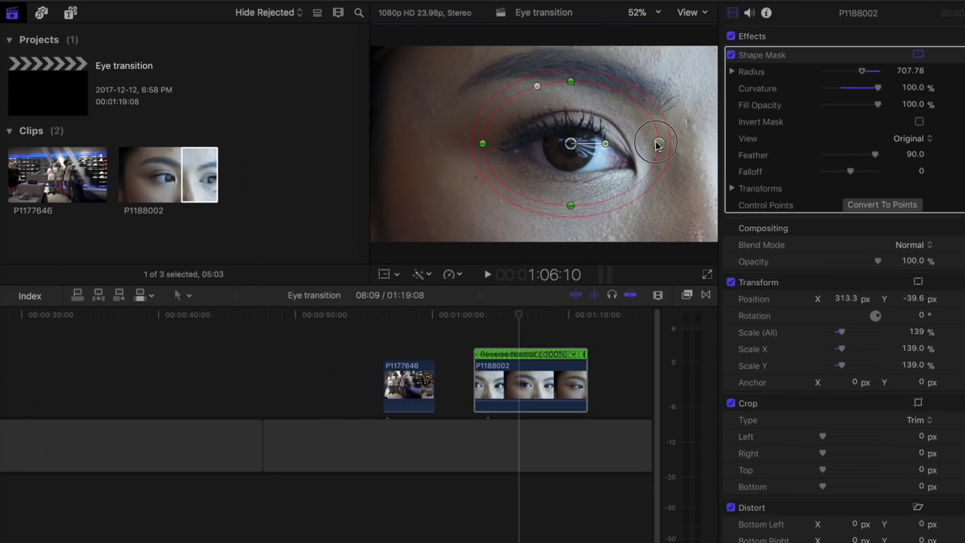
{"action": "left_click_drag", "start_coordinate": [657, 144], "coordinate": [631, 144]}
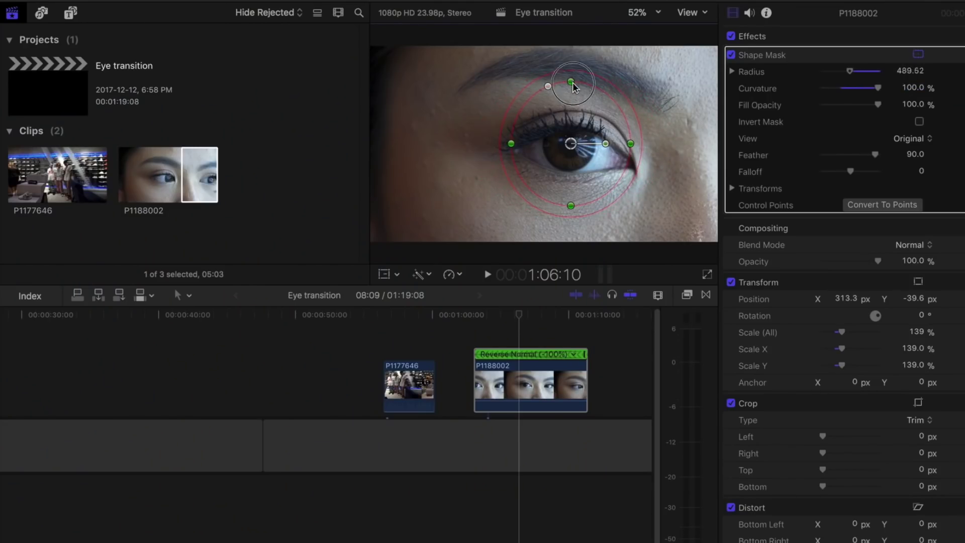
{"action": "left_click_drag", "start_coordinate": [572, 82], "coordinate": [587, 152]}
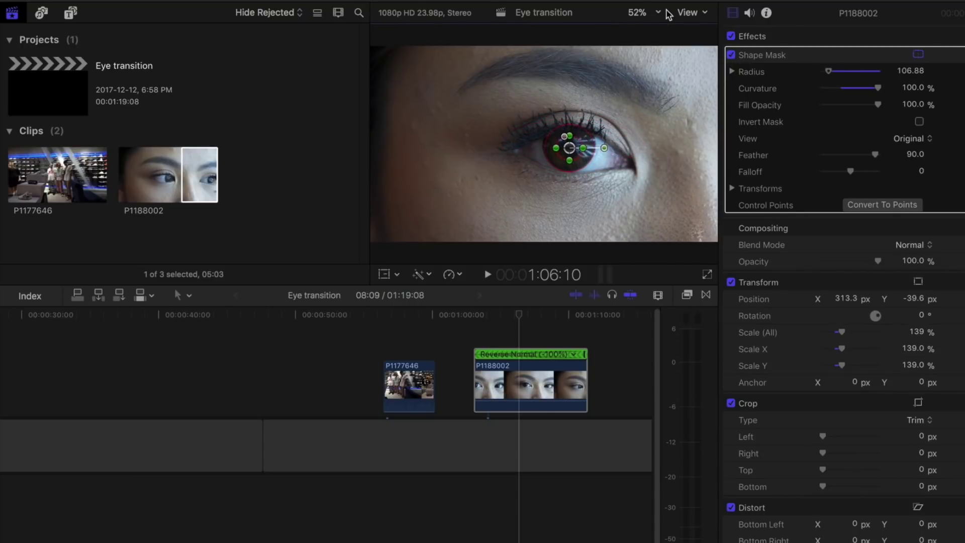
{"action": "left_click", "coordinate": [643, 12]}
{"action": "left_click", "coordinate": [642, 108]}
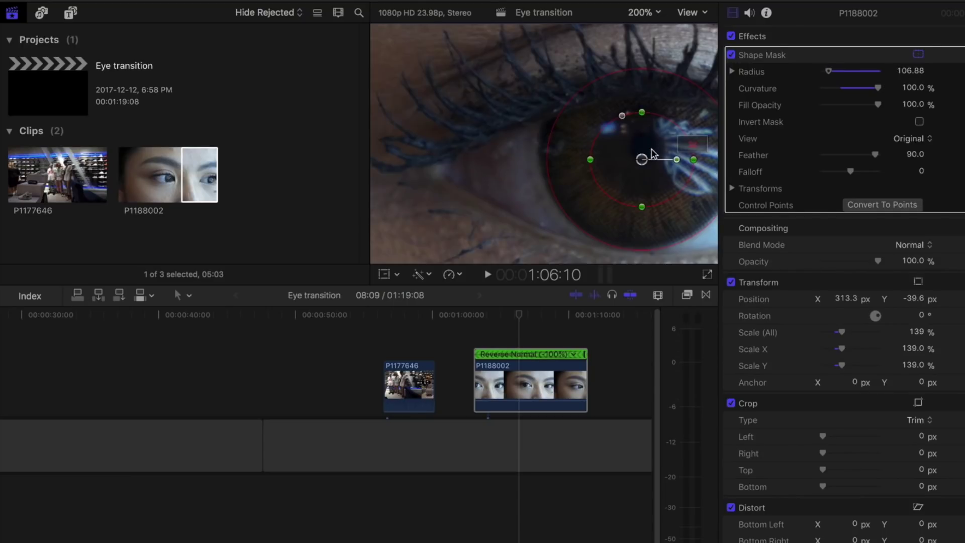
{"action": "scroll", "coordinate": [677, 147], "scroll_direction": "right", "scroll_amount": 5}
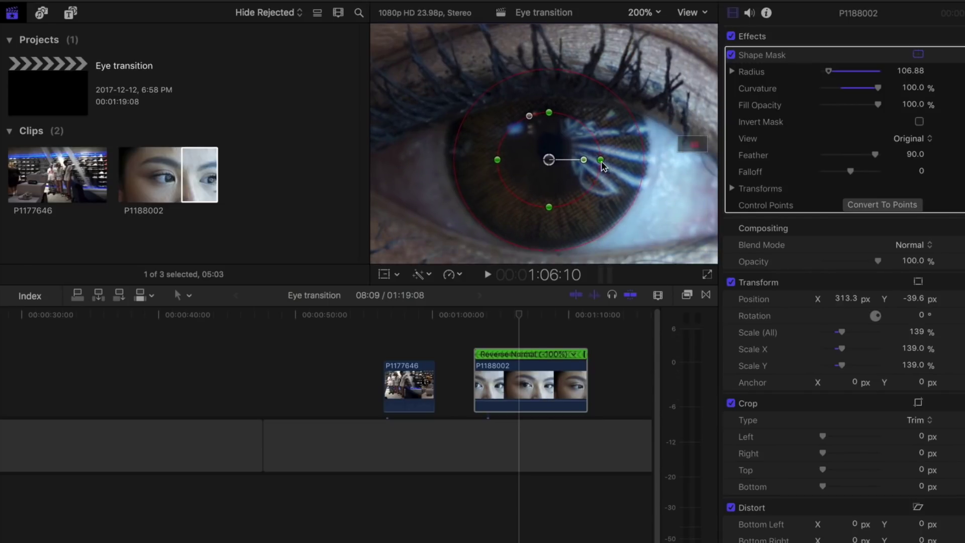
- Tighten the mask to radius 77.84 centred on the iris, with Feather 25
{"action": "left_click_drag", "start_coordinate": [598, 159], "coordinate": [593, 161]}
{"action": "left_click_drag", "start_coordinate": [553, 207], "coordinate": [553, 199]}
{"action": "left_click_drag", "start_coordinate": [551, 163], "coordinate": [552, 142]}
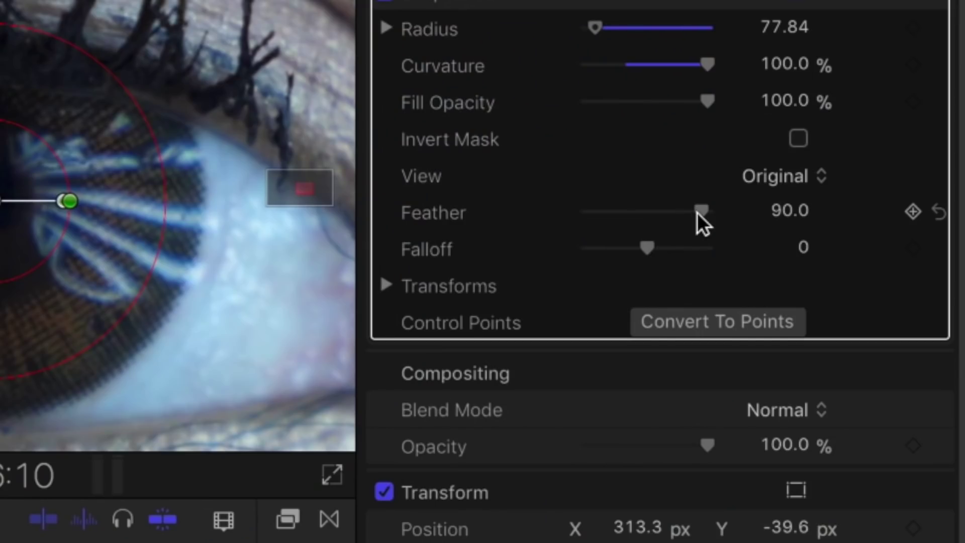
{"action": "left_click_drag", "start_coordinate": [873, 156], "coordinate": [854, 158]}
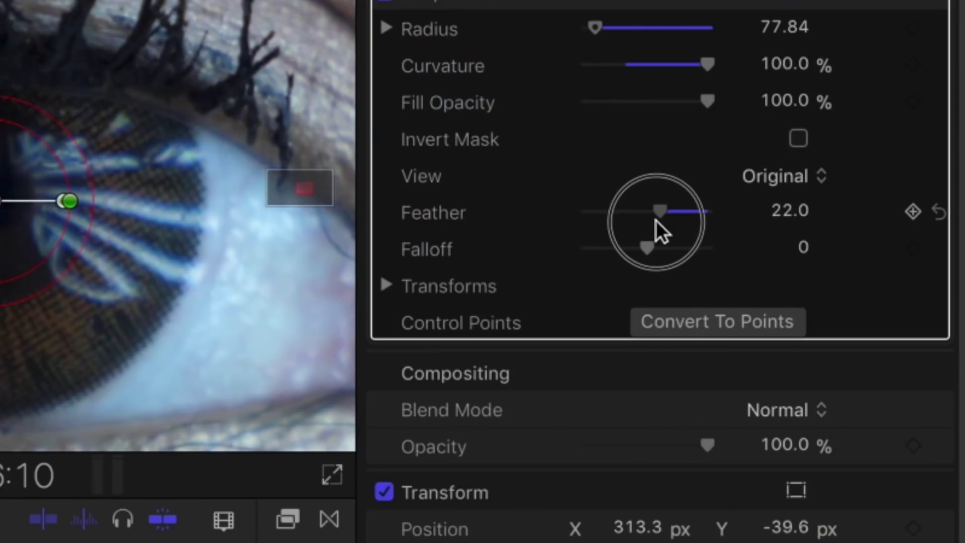
{"action": "left_click_drag", "start_coordinate": [656, 220], "coordinate": [661, 220]}
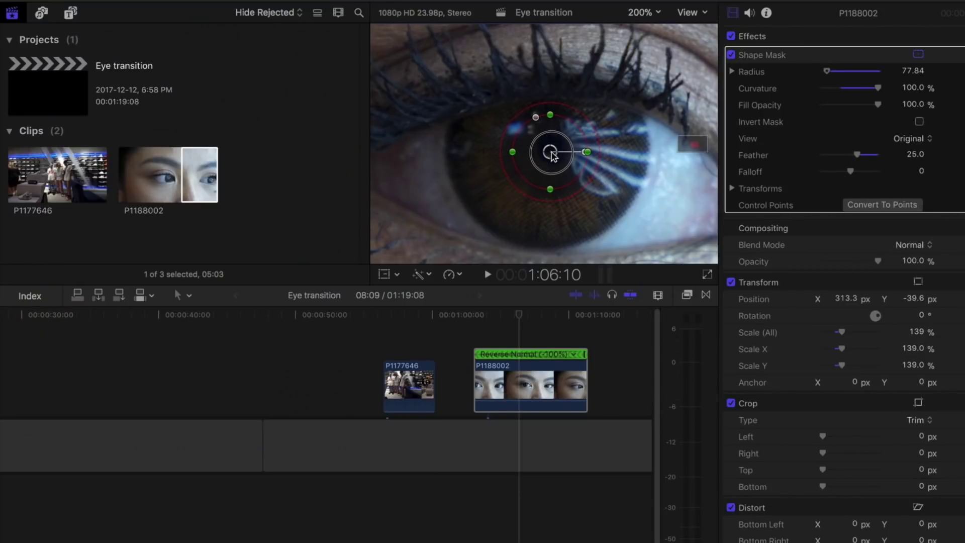
{"action": "key", "text": "alt+semicolon"}
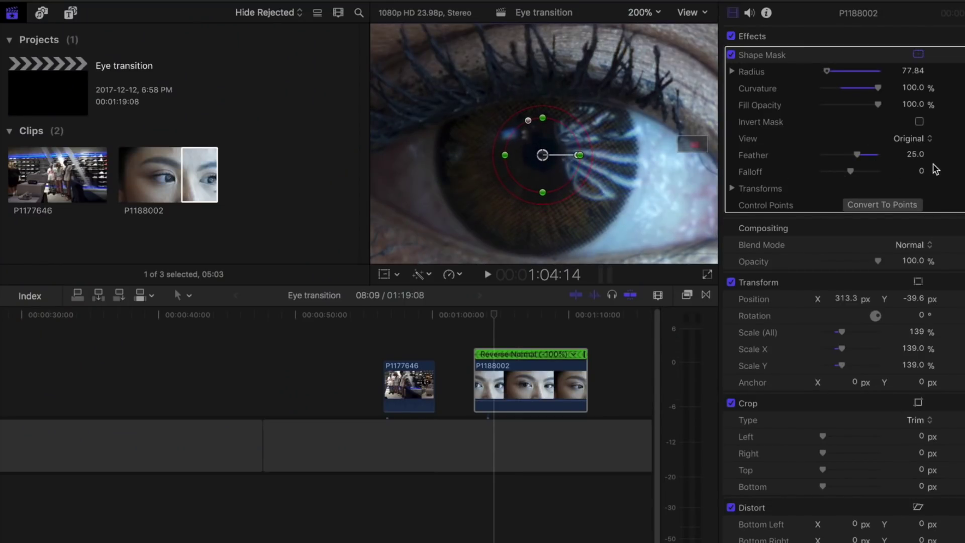
- Keyframe the Shape Mask position across several frames so the circle tracks the moving pupil
{"action": "left_click", "coordinate": [732, 189]}
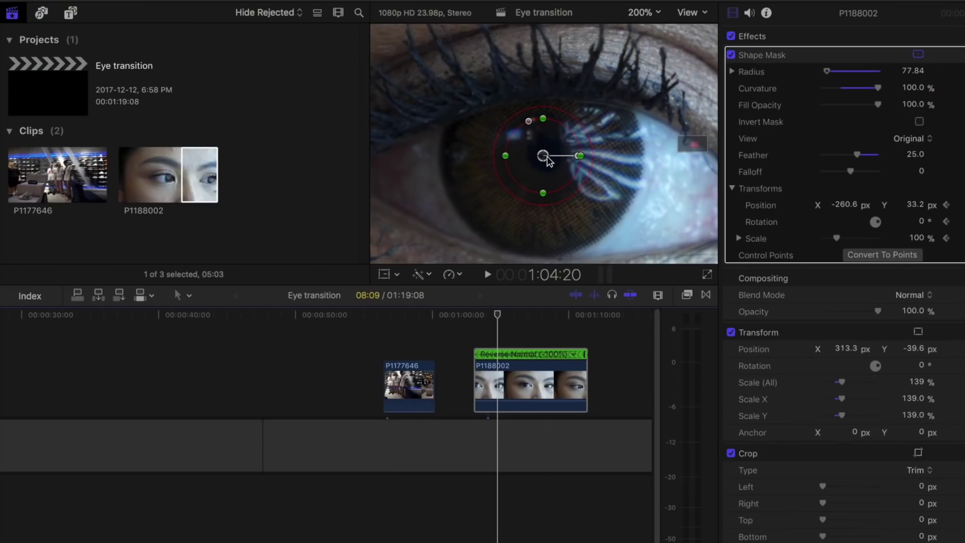
{"action": "left_click_drag", "start_coordinate": [546, 159], "coordinate": [550, 159]}
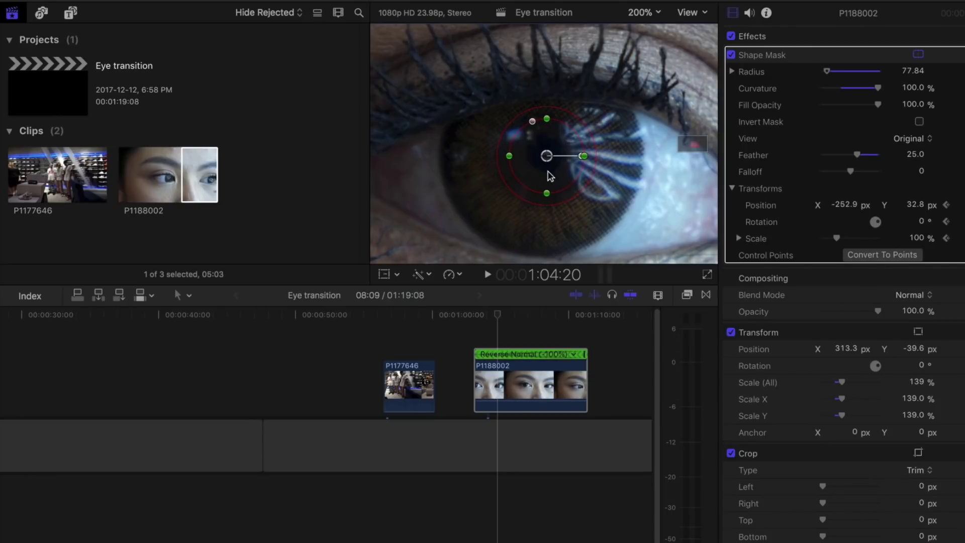
{"action": "key", "text": "Left"}
{"action": "key", "text": "Left"}
{"action": "key", "text": "Left"}
{"action": "key", "text": "Left"}
{"action": "key", "text": "Left"}
{"action": "key", "text": "Left"}
{"action": "key", "text": "Left"}
{"action": "key", "text": "Left"}
{"action": "key", "text": "Left"}
{"action": "key", "text": "Left"}
{"action": "key", "text": "Left"}
{"action": "key", "text": "Left"}
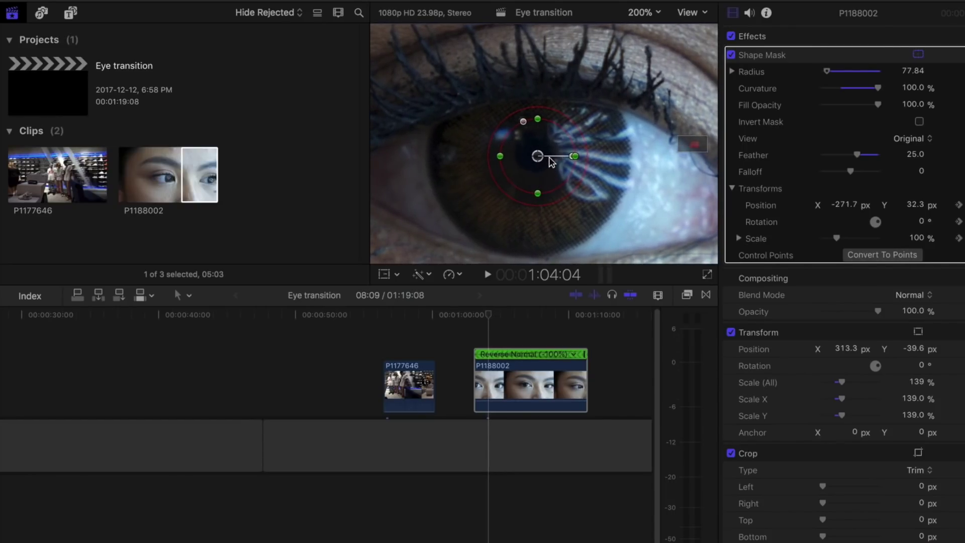
{"action": "key", "text": "Left"}
{"action": "key", "text": "Left"}
{"action": "key", "text": "Left"}
{"action": "key", "text": "Left"}
{"action": "key", "text": "Left"}
{"action": "key", "text": "shift+Right"}
{"action": "key", "text": "shift+Right"}
{"action": "key", "text": "shift+Right"}
{"action": "key", "text": "shift+Right"}
{"action": "key", "text": "shift+Right"}
{"action": "key", "text": "shift+Right"}
{"action": "key", "text": "shift+Right"}
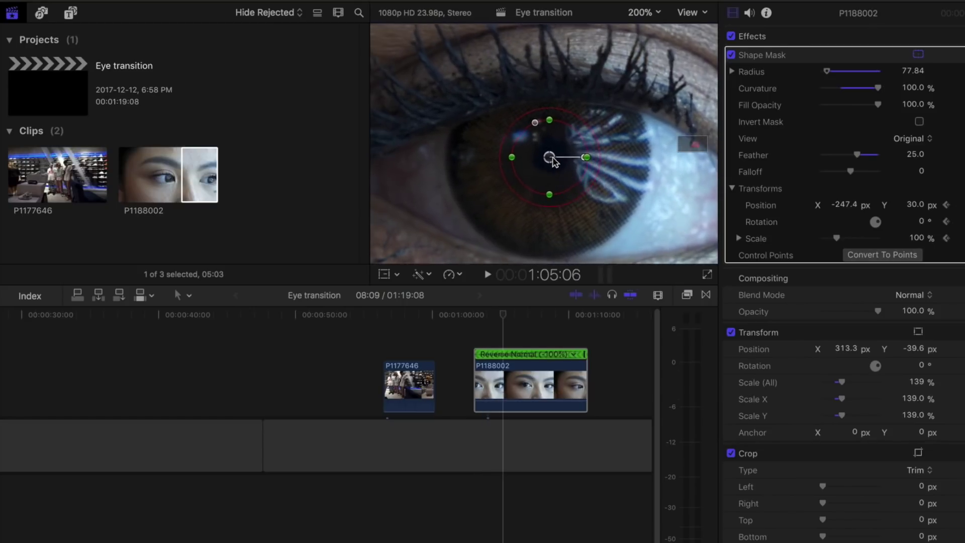
{"action": "left_click_drag", "start_coordinate": [490, 317], "coordinate": [529, 328]}
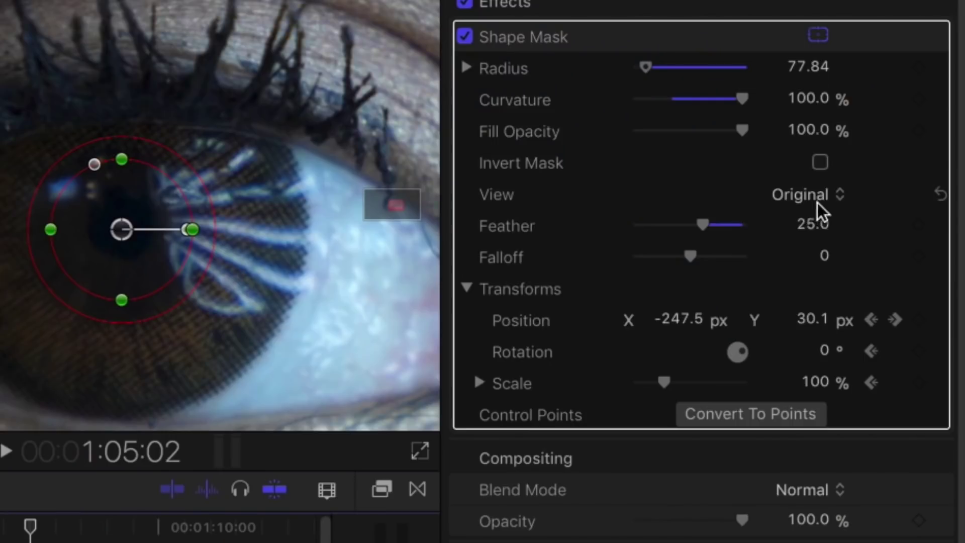
- Use Composite view with Invert Mask on, and place P1188002 above P1177646 at 58:00
{"action": "left_click", "coordinate": [919, 140]}
{"action": "key", "text": "Escape"}
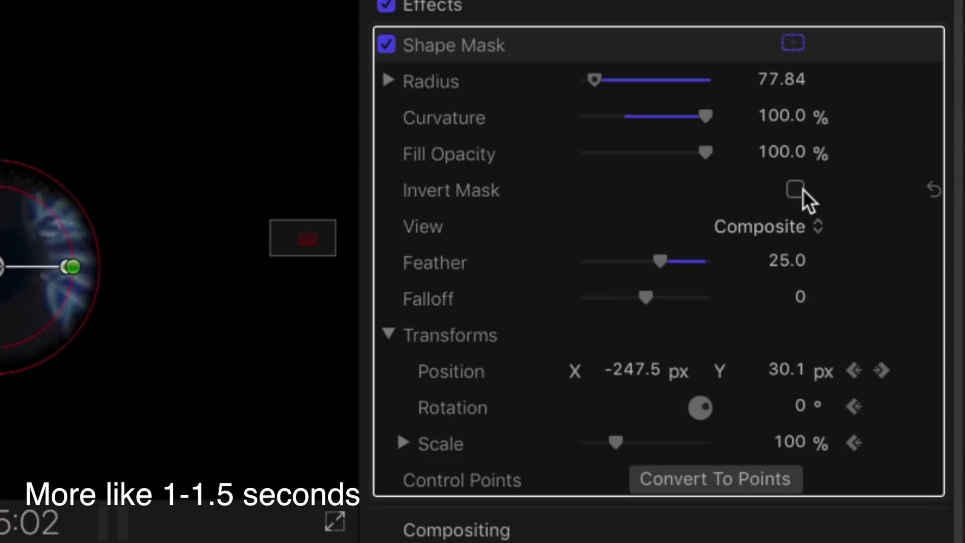
{"action": "left_click", "coordinate": [920, 122]}
{"action": "left_click", "coordinate": [532, 314]}
{"action": "left_click_drag", "start_coordinate": [533, 316], "coordinate": [431, 315]}
{"action": "left_click_drag", "start_coordinate": [522, 417], "coordinate": [451, 349]}
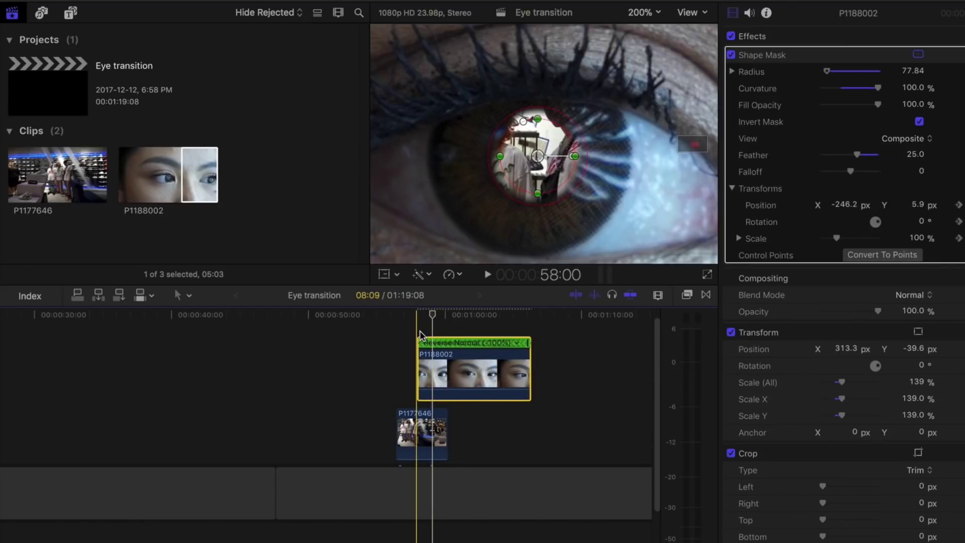
{"action": "mouse_move", "coordinate": [432, 315]}
{"action": "left_mouse_down"}
{"action": "mouse_move", "coordinate": [421, 316]}
{"action": "mouse_move", "coordinate": [438, 321]}
{"action": "left_mouse_up"}
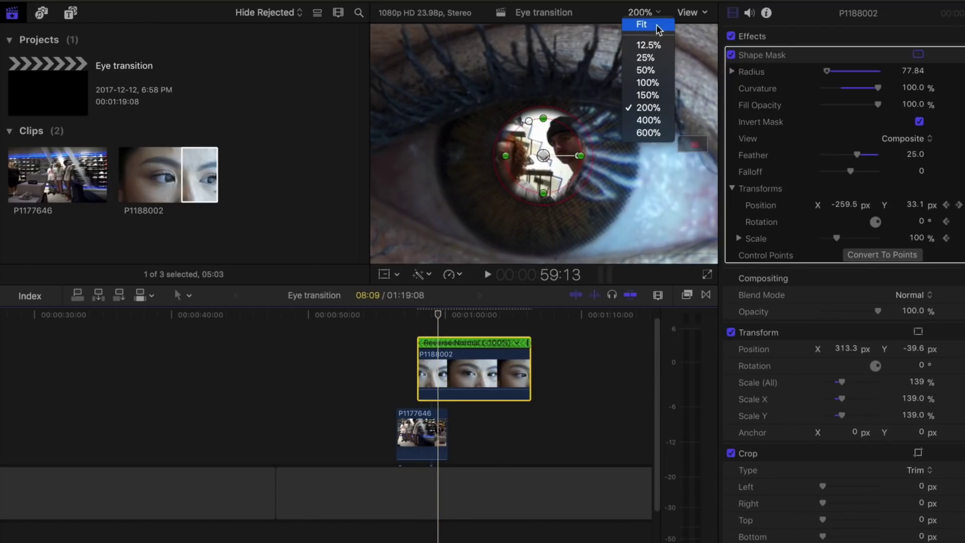
- Fit the viewer, park at 58:00, and enable the eye clip's on-screen transform controls
{"action": "left_click", "coordinate": [648, 25]}
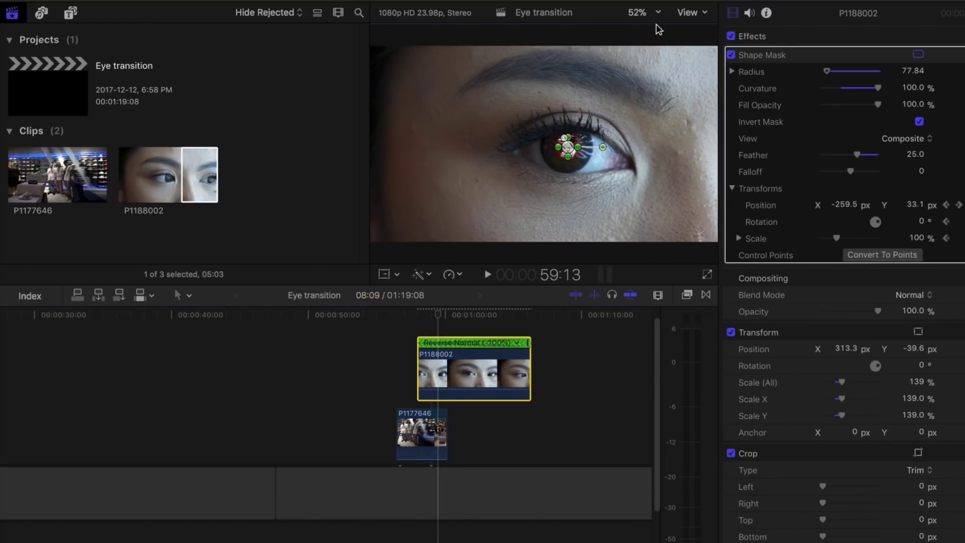
{"action": "left_click", "coordinate": [433, 316]}
{"action": "mouse_move", "coordinate": [445, 315]}
{"action": "left_mouse_down"}
{"action": "mouse_move", "coordinate": [422, 317]}
{"action": "mouse_move", "coordinate": [448, 321]}
{"action": "mouse_move", "coordinate": [437, 324]}
{"action": "left_mouse_up"}
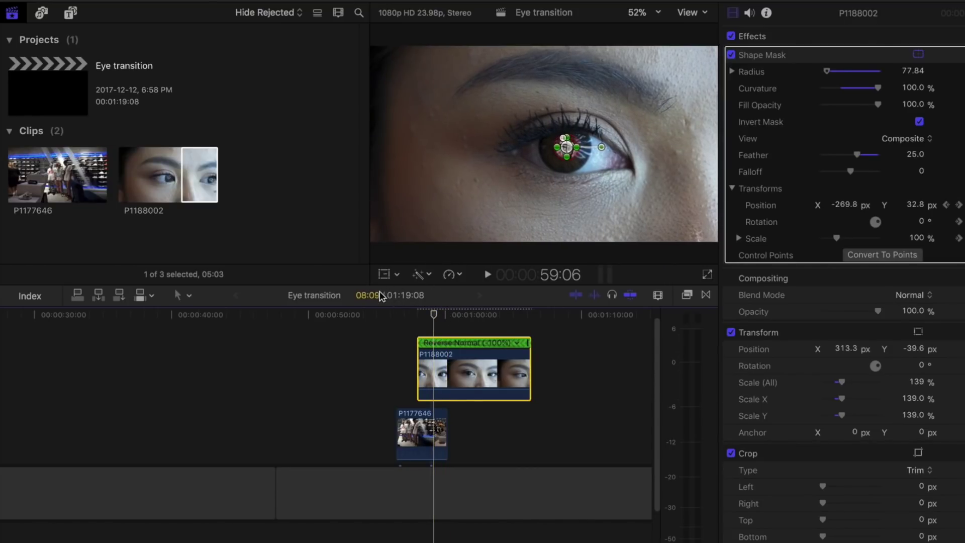
{"action": "left_click", "coordinate": [385, 275]}
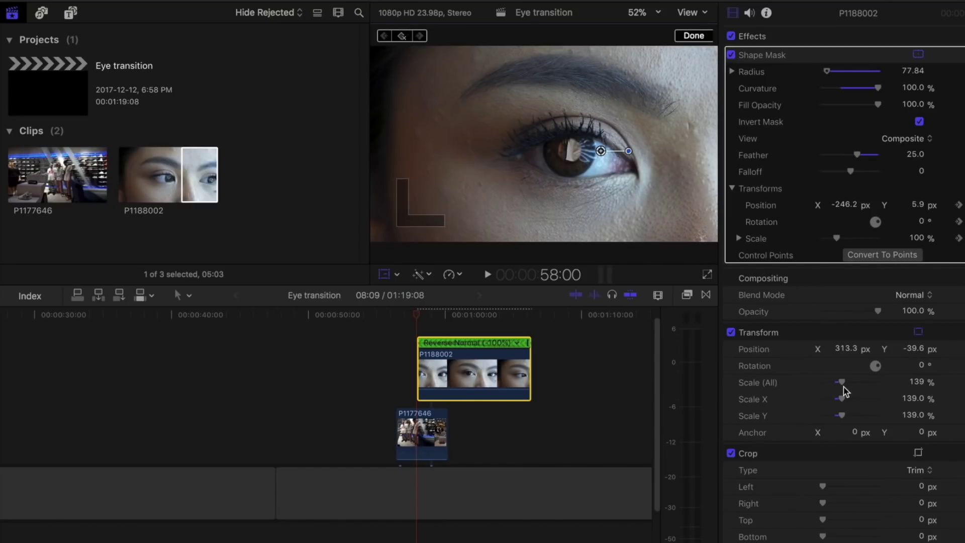
- Scale the eye clip up through 497% to about 763%, keeping the iris centred
{"action": "left_click_drag", "start_coordinate": [841, 385], "coordinate": [886, 387]}
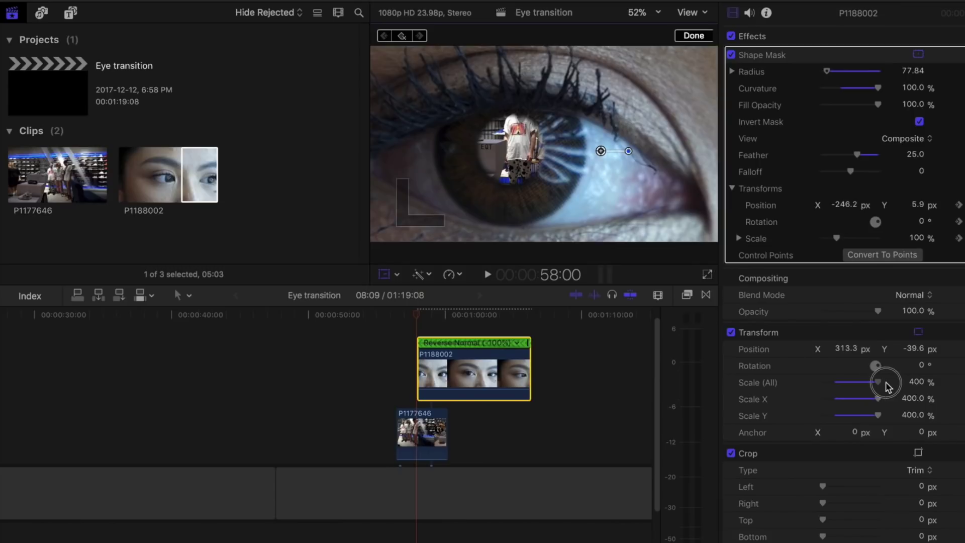
{"action": "left_click_drag", "start_coordinate": [519, 157], "coordinate": [554, 154]}
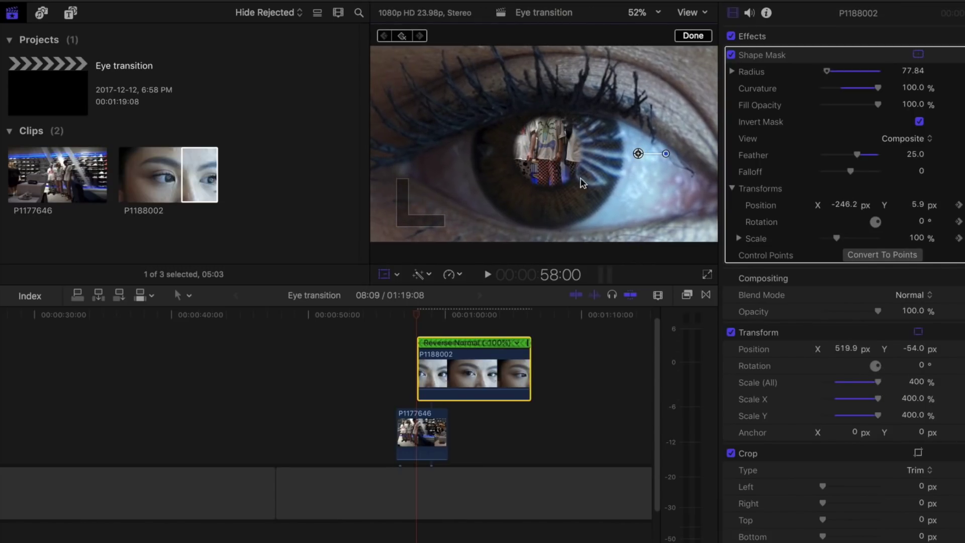
{"action": "left_click", "coordinate": [917, 383]}
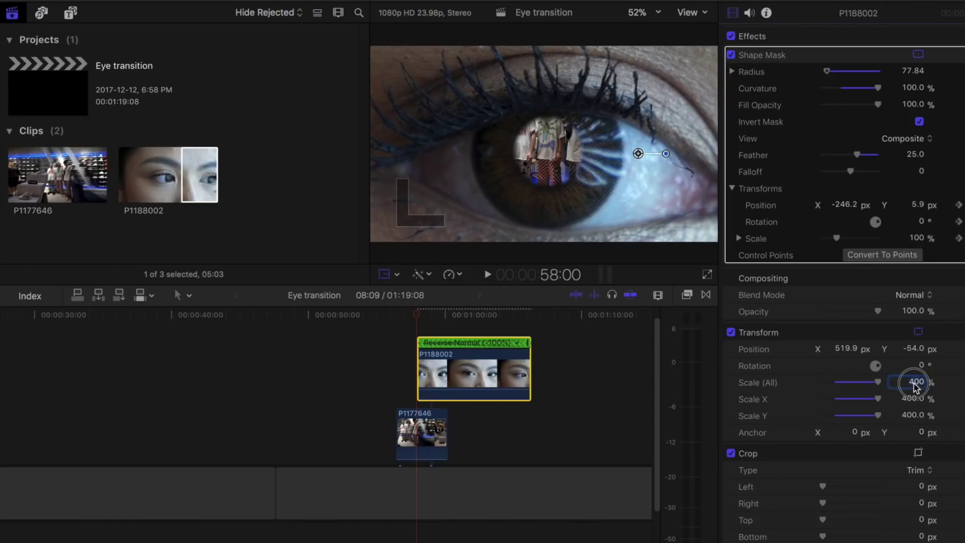
{"action": "type", "text": "497"}
{"action": "key", "text": "Return"}
{"action": "left_click_drag", "start_coordinate": [917, 382], "coordinate": [940, 369]}
{"action": "left_click_drag", "start_coordinate": [464, 162], "coordinate": [560, 175]}
- Keep enlarging the eye to 2332%, repositioning it so the store fills the frame
{"action": "left_click_drag", "start_coordinate": [907, 382], "coordinate": [916, 371]}
{"action": "left_click_drag", "start_coordinate": [561, 227], "coordinate": [864, 206]}
{"action": "left_click_drag", "start_coordinate": [915, 382], "coordinate": [920, 357]}
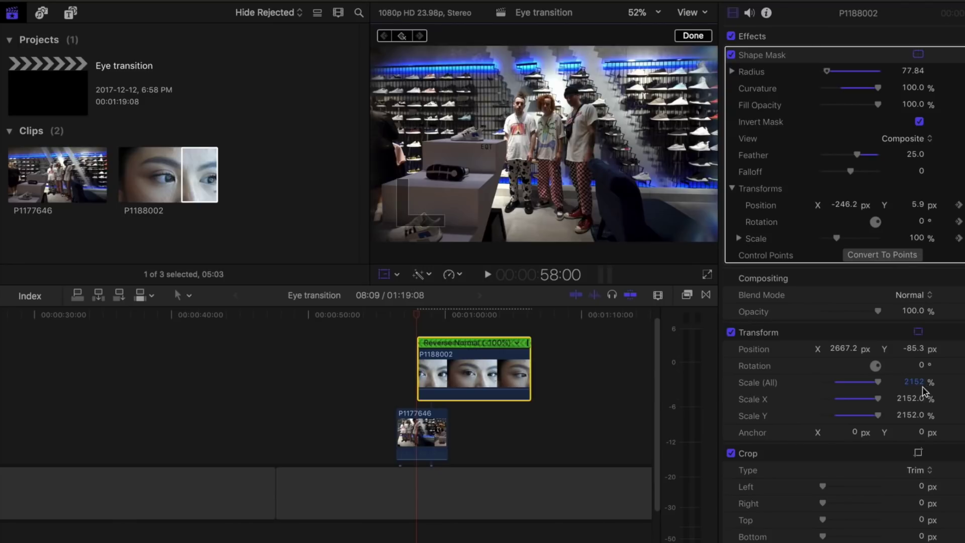
{"action": "left_click_drag", "start_coordinate": [913, 382], "coordinate": [917, 378]}
{"action": "left_click_drag", "start_coordinate": [523, 201], "coordinate": [538, 193]}
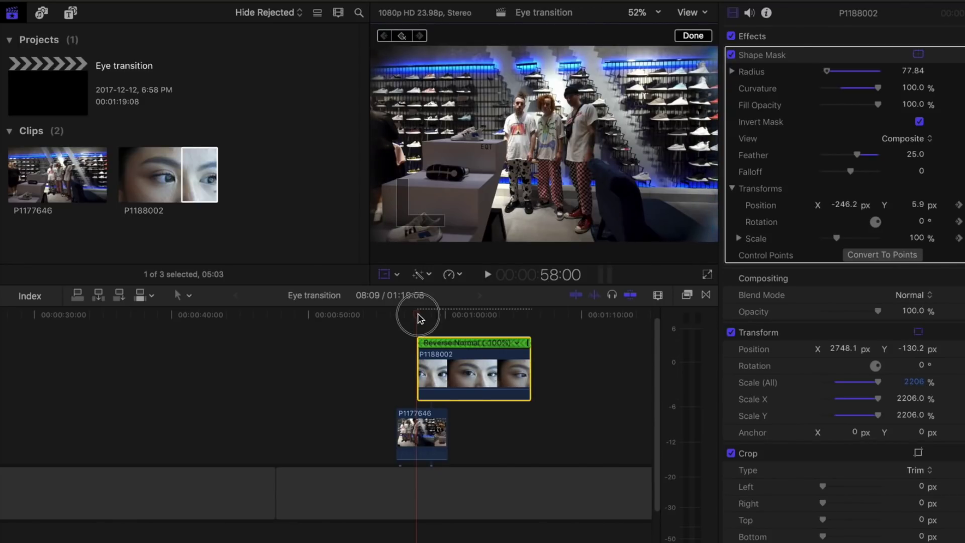
{"action": "mouse_move", "coordinate": [420, 318]}
{"action": "left_mouse_down"}
{"action": "mouse_move", "coordinate": [446, 318]}
{"action": "mouse_move", "coordinate": [416, 315]}
{"action": "left_mouse_up"}
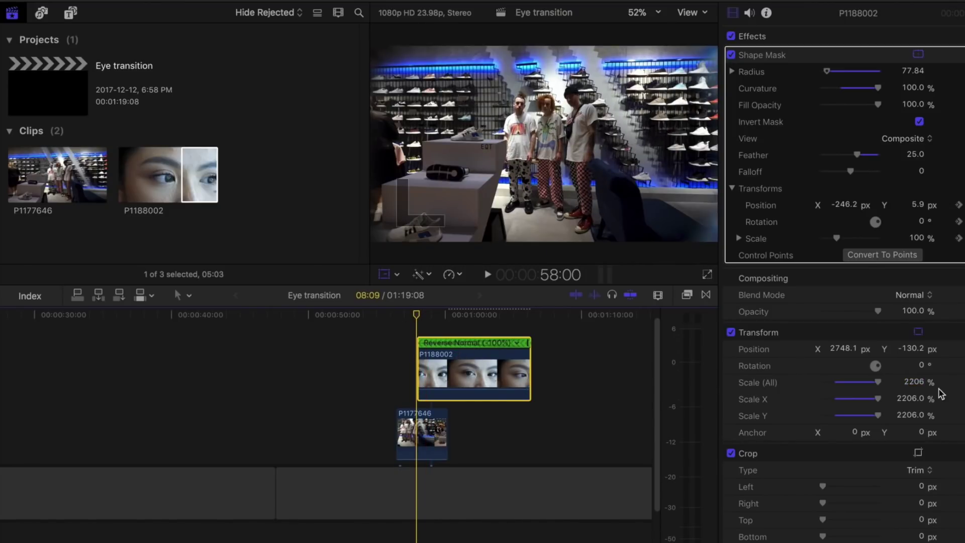
{"action": "left_click_drag", "start_coordinate": [913, 381], "coordinate": [916, 388]}
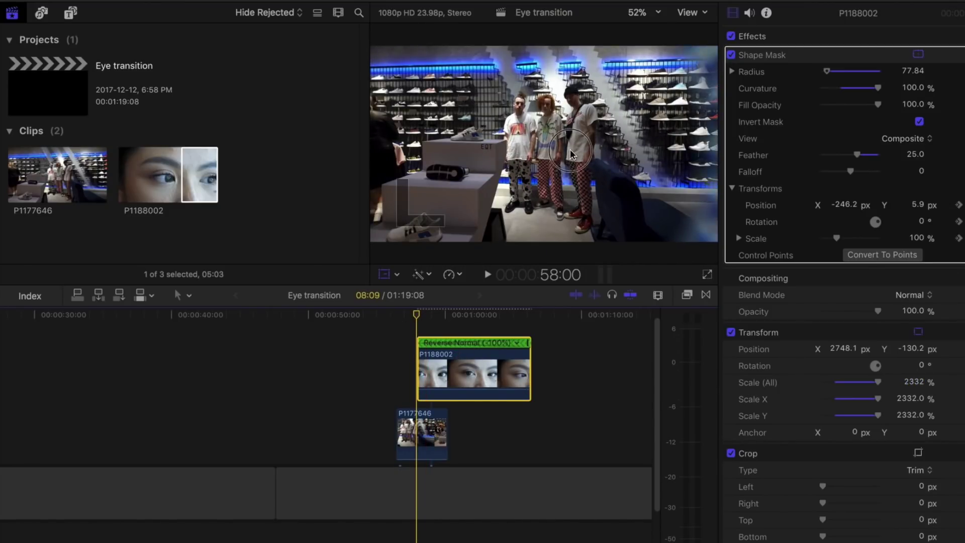
{"action": "left_click_drag", "start_coordinate": [570, 154], "coordinate": [602, 147]}
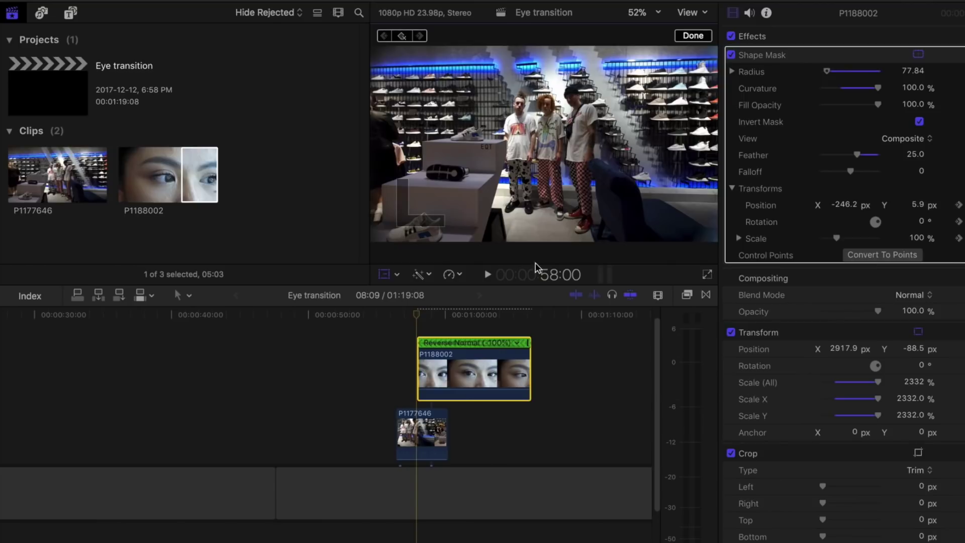
- Play back the zoom, then step frame by frame from 58:00 to 58:16
{"action": "left_click", "coordinate": [481, 340]}
{"action": "key", "text": "space"}
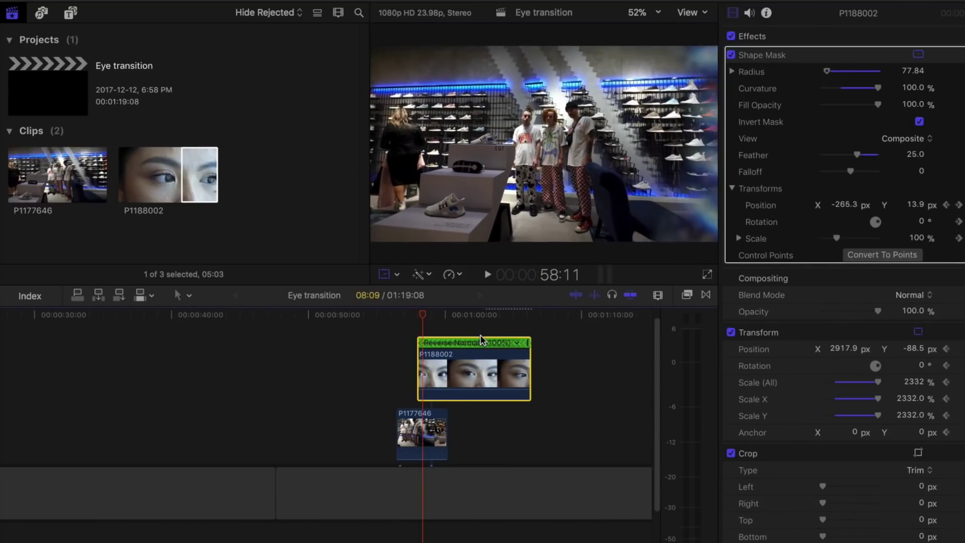
{"action": "left_click_drag", "start_coordinate": [424, 317], "coordinate": [416, 316]}
{"action": "key", "text": "Right"}
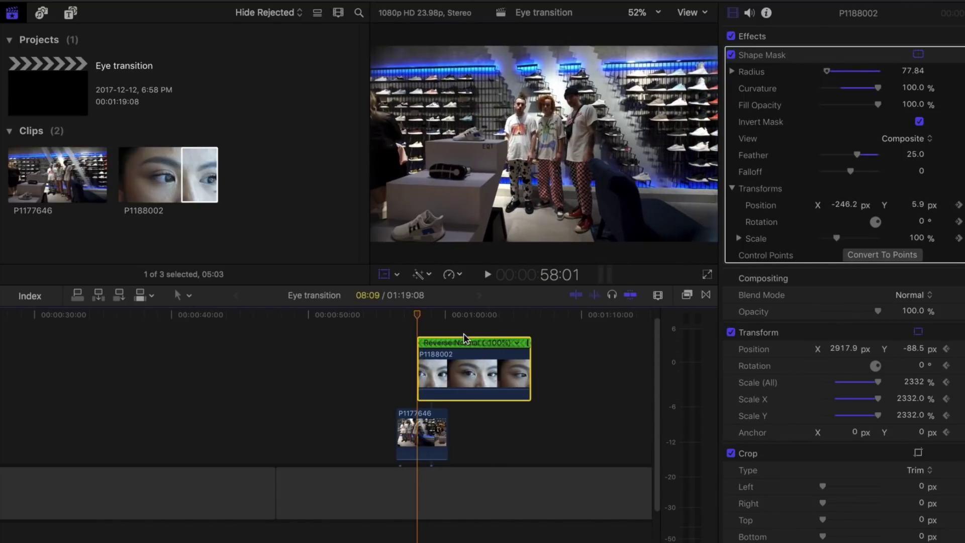
{"action": "key", "text": "Right"}
{"action": "key", "text": "Right"}
{"action": "key", "text": "Right"}
{"action": "key", "text": "Right"}
{"action": "key", "text": "Right"}
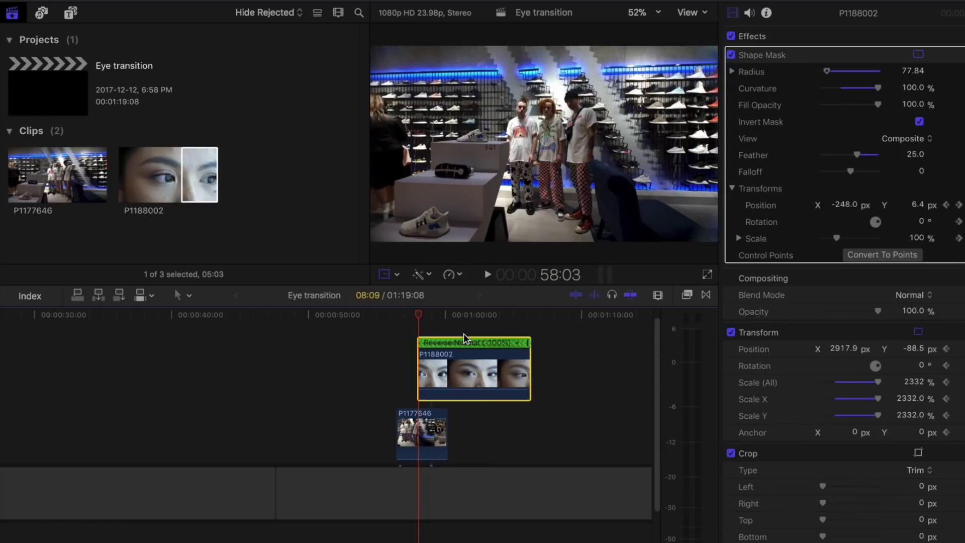
{"action": "key", "text": "Right"}
{"action": "key", "text": "Right"}
{"action": "key", "text": "Right"}
{"action": "key", "text": "Right"}
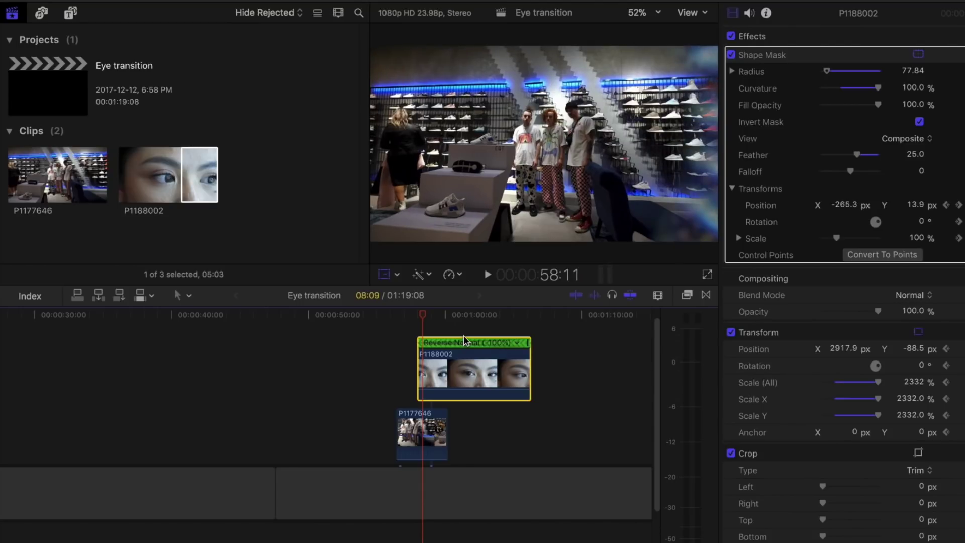
{"action": "key", "text": "Right"}
{"action": "key", "text": "Right"}
{"action": "key", "text": "Right"}
{"action": "key", "text": "Right"}
{"action": "key", "text": "Right"}
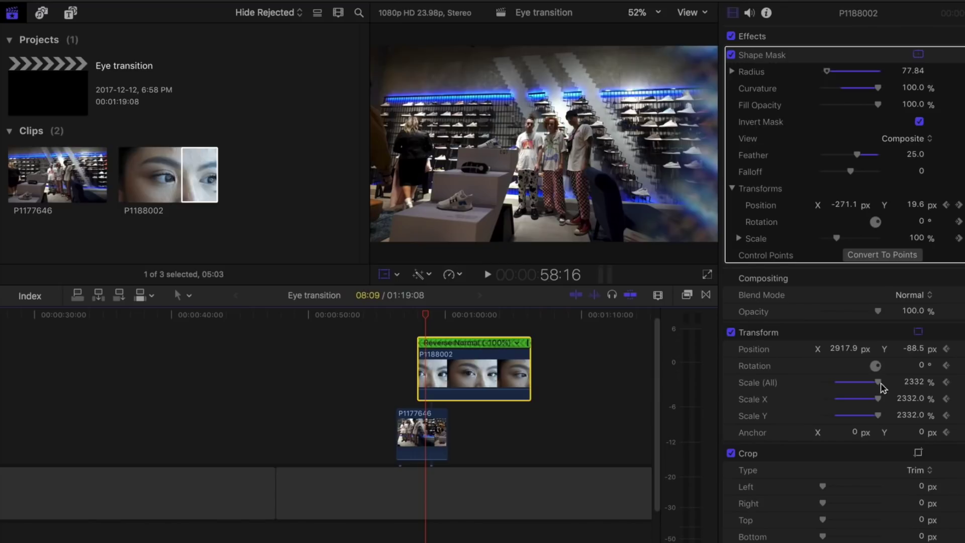
- At 58:16 scale the eye clip down to 149% and move the mask onto the iris
{"action": "left_click_drag", "start_coordinate": [877, 385], "coordinate": [844, 390]}
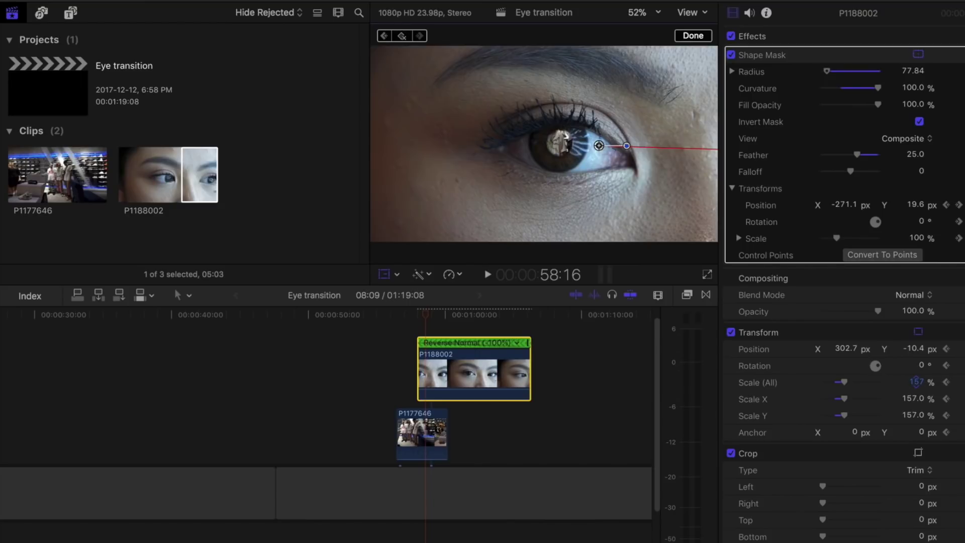
{"action": "left_click_drag", "start_coordinate": [916, 381], "coordinate": [915, 381]}
{"action": "left_click_drag", "start_coordinate": [596, 189], "coordinate": [593, 194]}
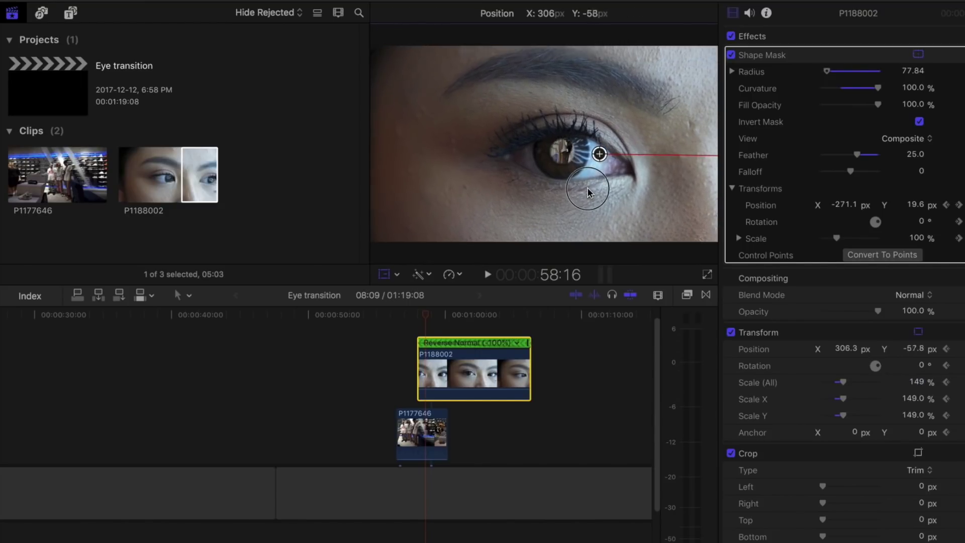
{"action": "left_click", "coordinate": [418, 315]}
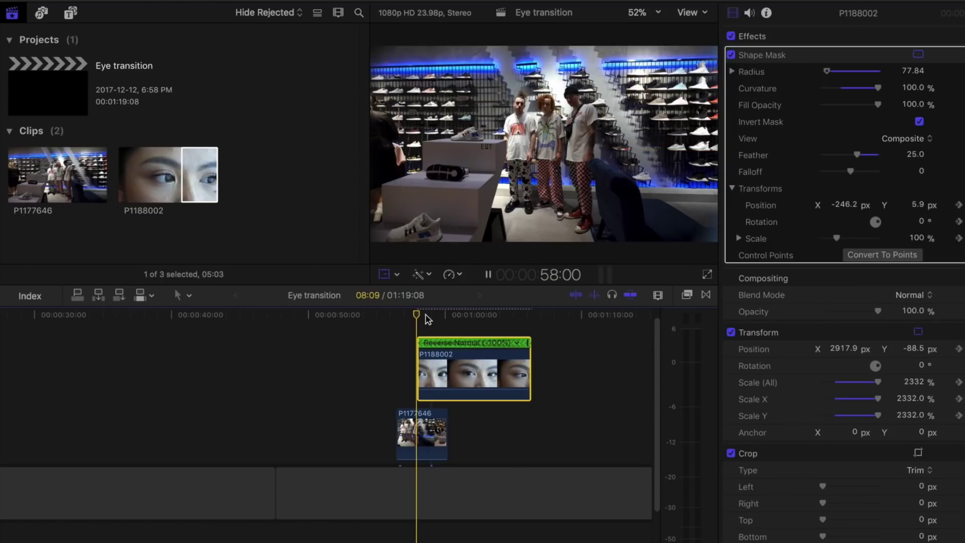
- Scrub and play the eye zoom forward and backward from 58:00 to review it
{"action": "left_click", "coordinate": [433, 318]}
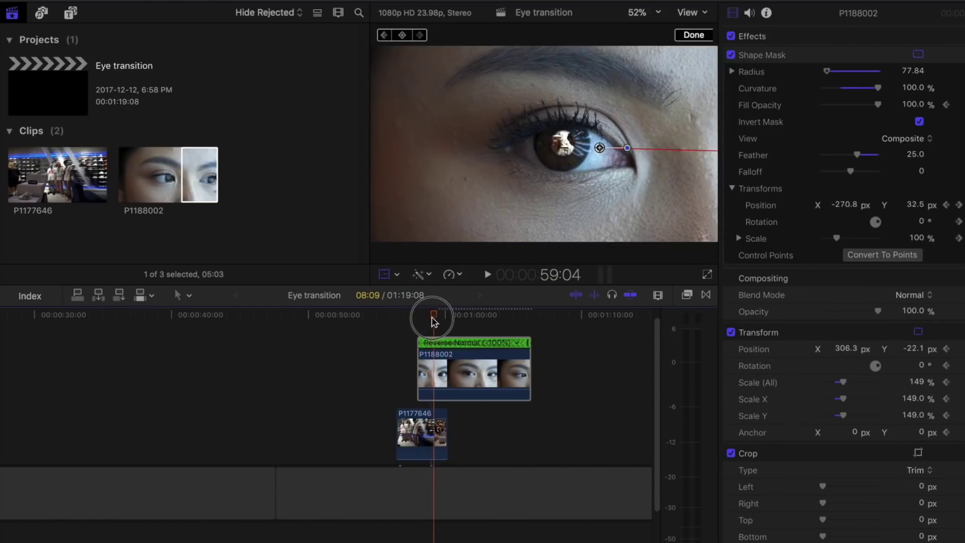
{"action": "left_click_drag", "start_coordinate": [432, 319], "coordinate": [416, 326]}
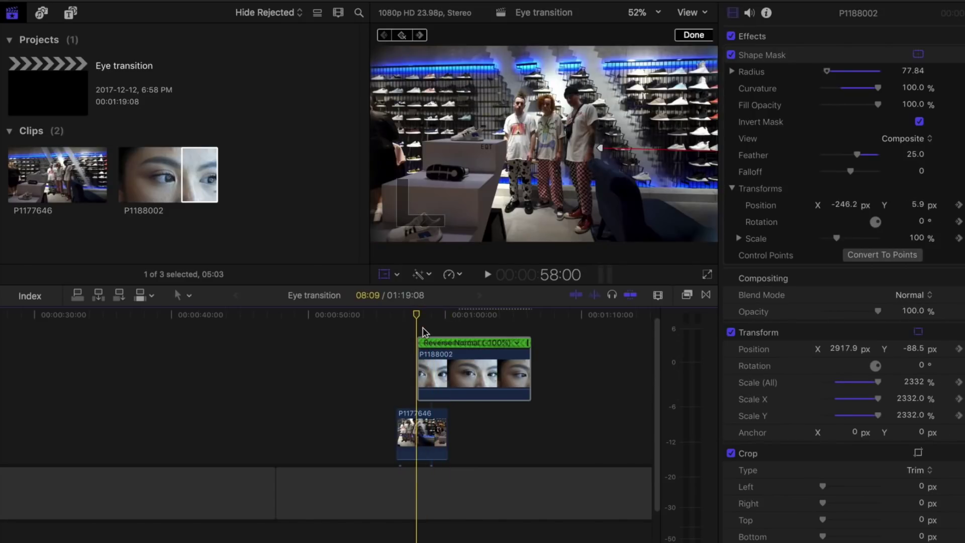
{"action": "key", "text": "space"}
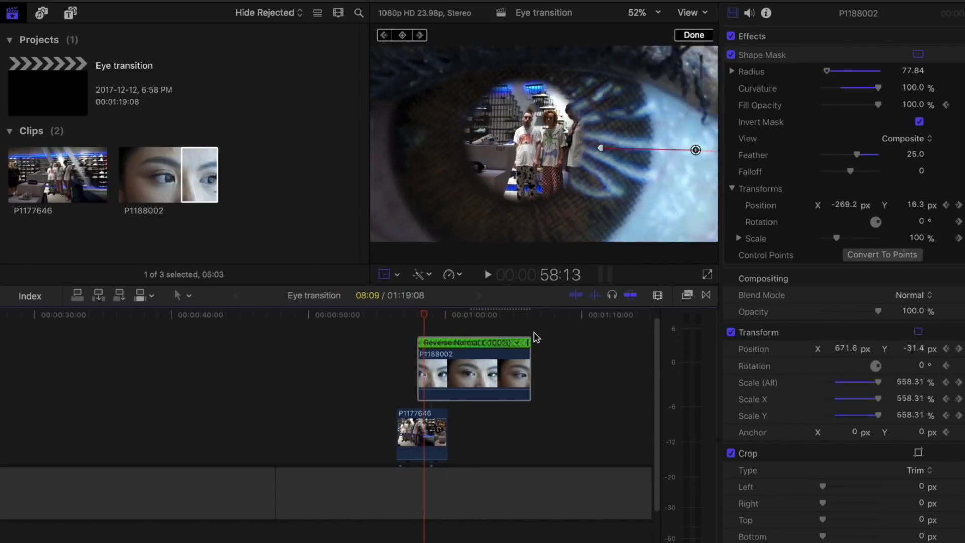
{"action": "key", "text": "j"}
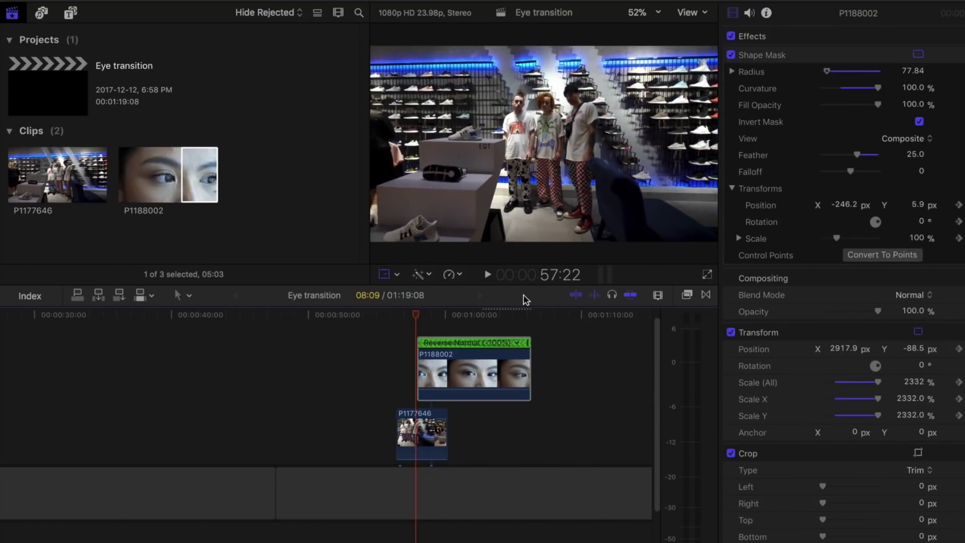
{"action": "key", "text": "space"}
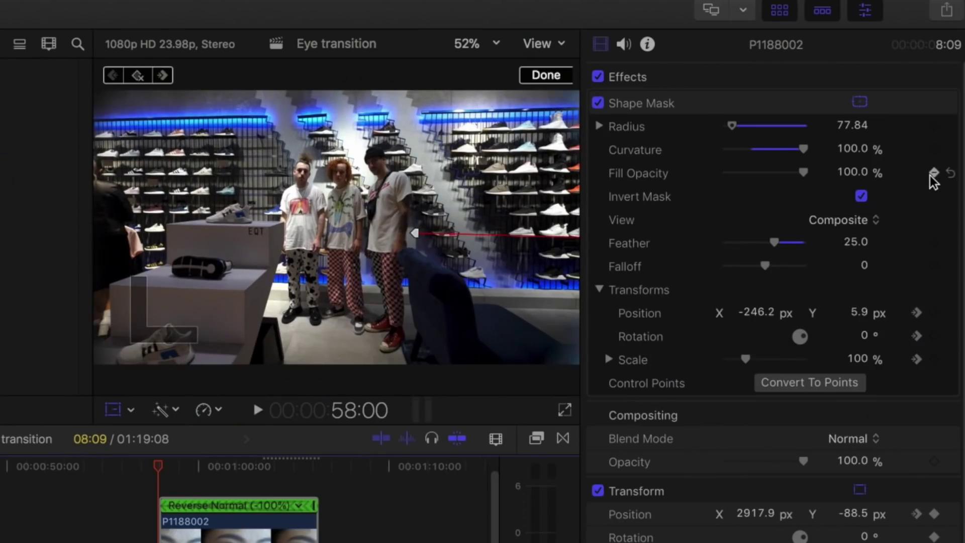
{"action": "key", "text": "space"}
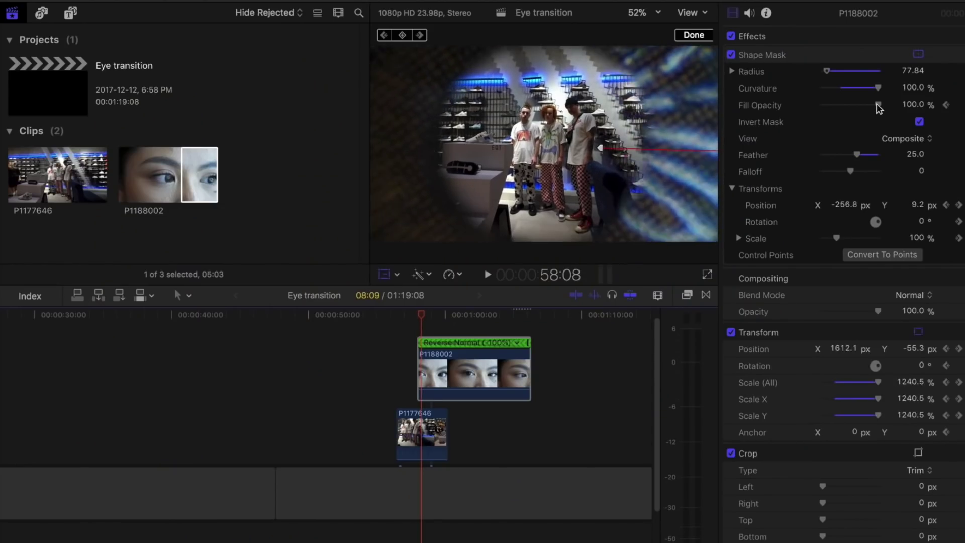
- Keyframe the mask's Fill Opacity from 100% down to 0% by 58:16, and review the fade
{"action": "left_click", "coordinate": [877, 105]}
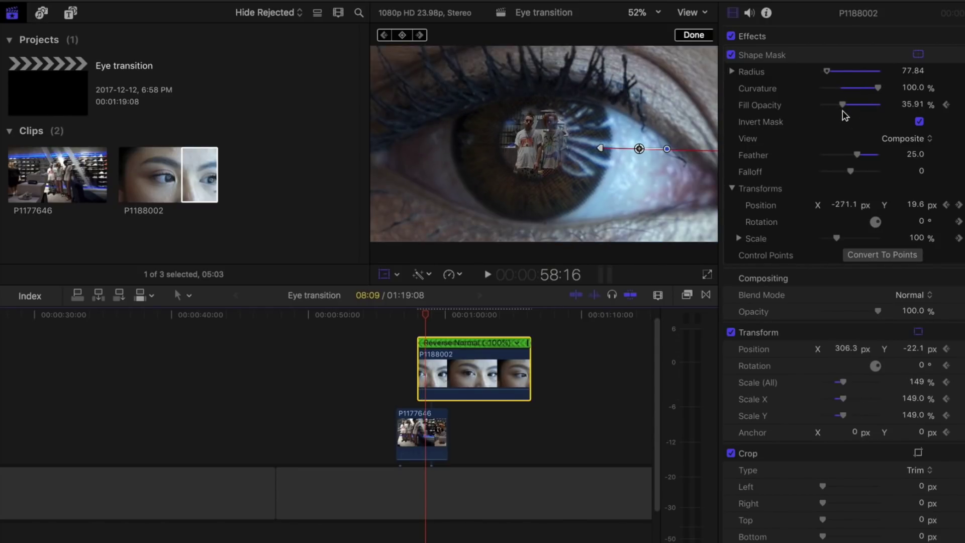
{"action": "left_click_drag", "start_coordinate": [841, 117], "coordinate": [823, 105]}
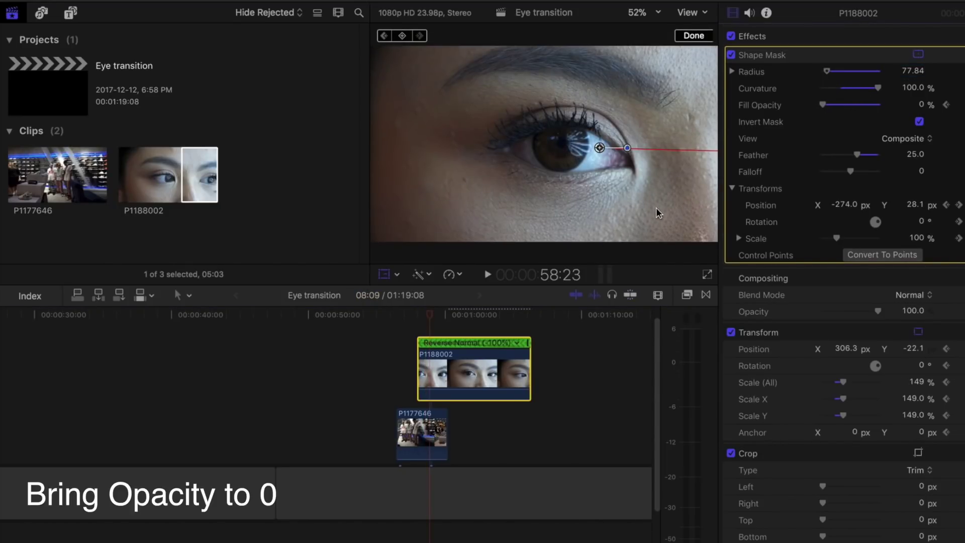
{"action": "left_click_drag", "start_coordinate": [426, 320], "coordinate": [402, 339]}
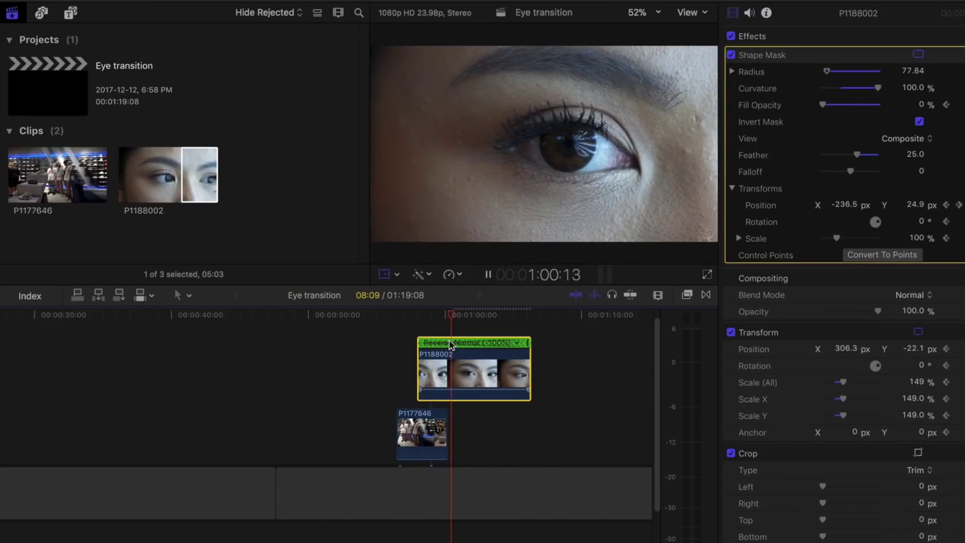
{"action": "key", "text": "space"}
- Make the eye clip a compound clip, Eye transition Clip, and drag its retime handle to Fast (138%)
{"action": "right_click", "coordinate": [489, 375]}
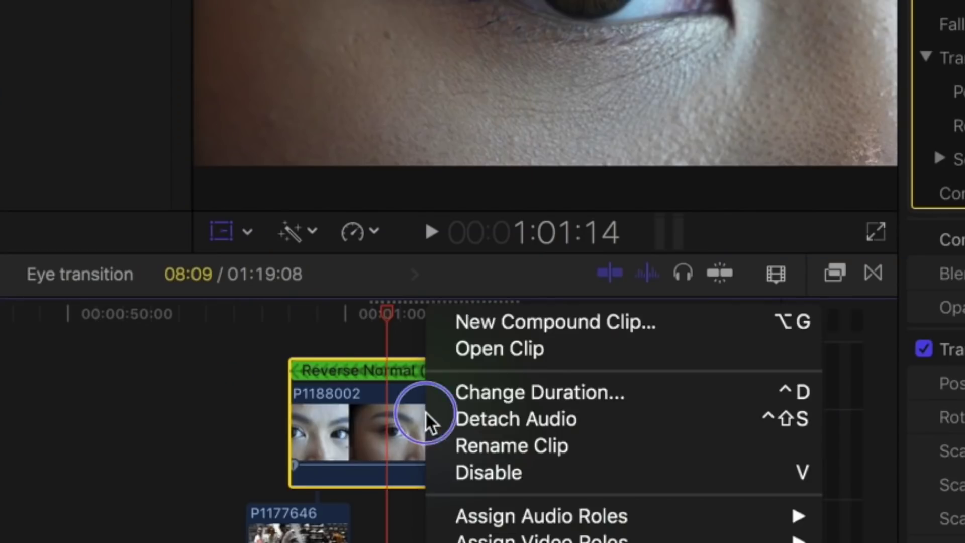
{"action": "left_click", "coordinate": [538, 320]}
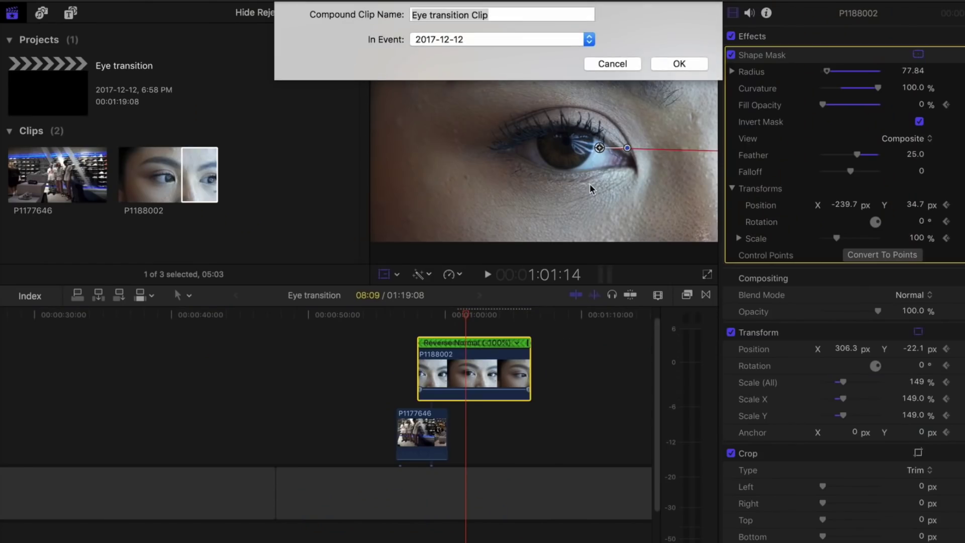
{"action": "left_click", "coordinate": [679, 63]}
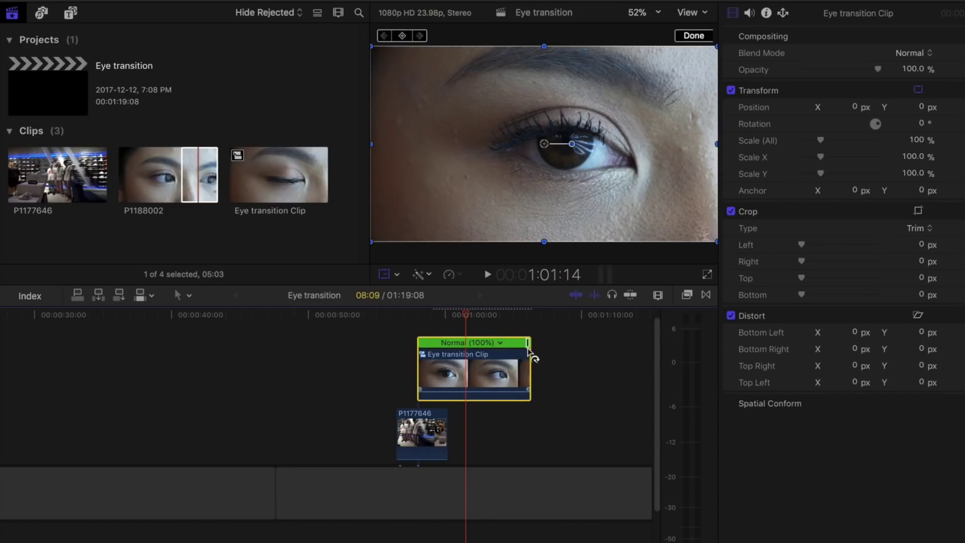
{"action": "left_click_drag", "start_coordinate": [525, 348], "coordinate": [496, 355]}
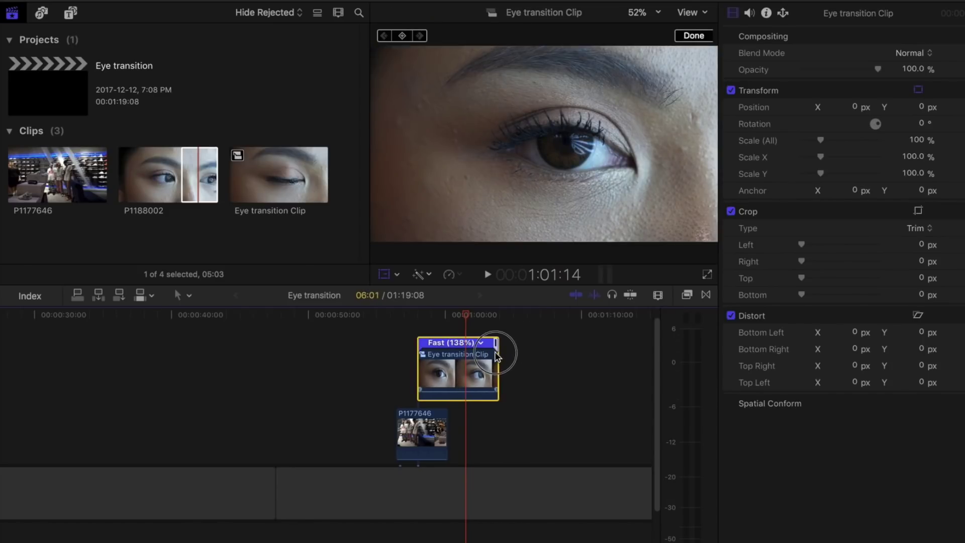
- Play back the sped-up transition from just before it, restarting at 58:04
{"action": "left_click", "coordinate": [432, 320]}
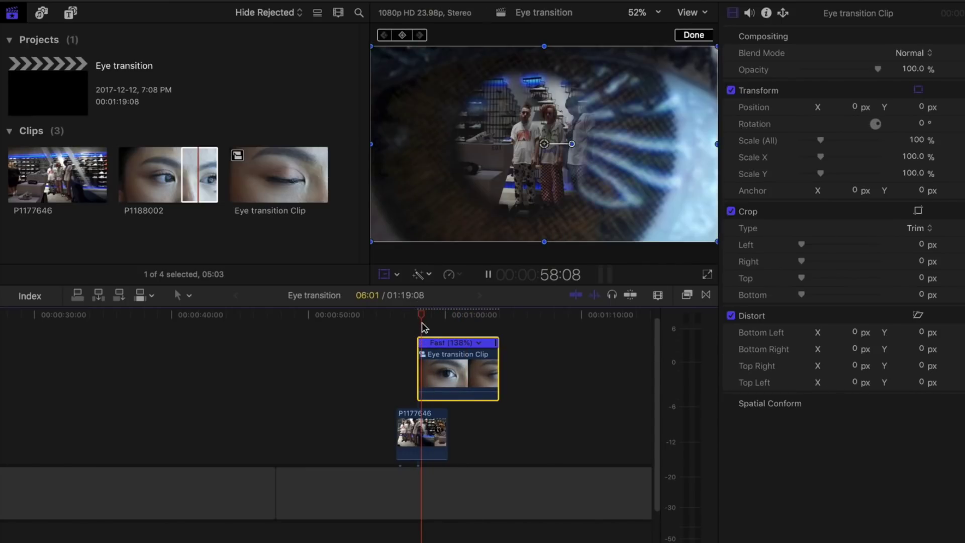
{"action": "key", "text": "space"}
{"action": "left_click", "coordinate": [418, 320]}
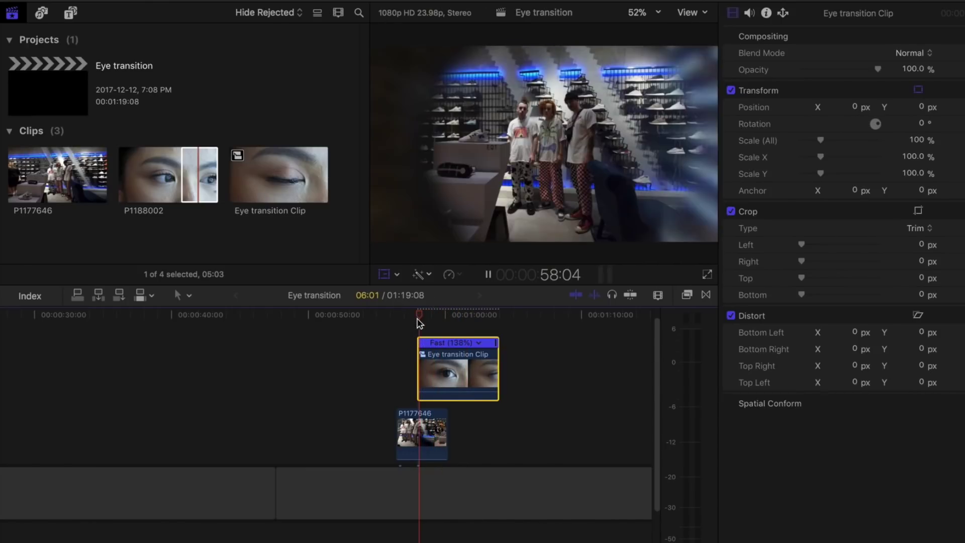